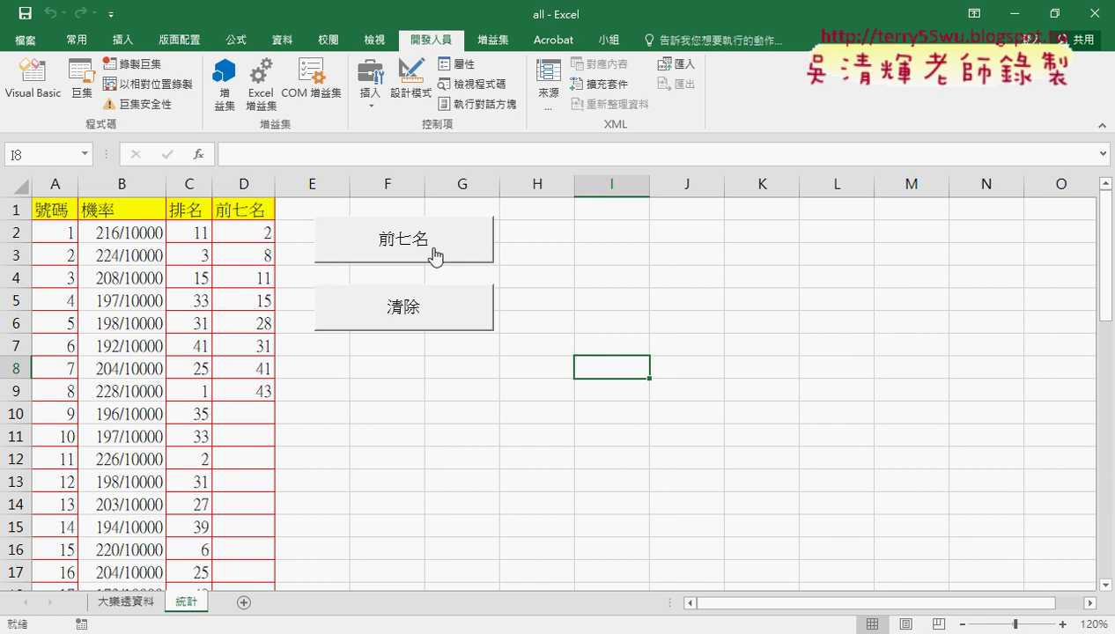
Step: Alternately run the 前七名 and 清除 buttons to fill and clear D2:D9, ending with the column empty
{"action": "left_click", "coordinate": [422, 313]}
{"action": "left_click", "coordinate": [421, 251]}
{"action": "left_click_drag", "start_coordinate": [243, 236], "coordinate": [240, 389]}
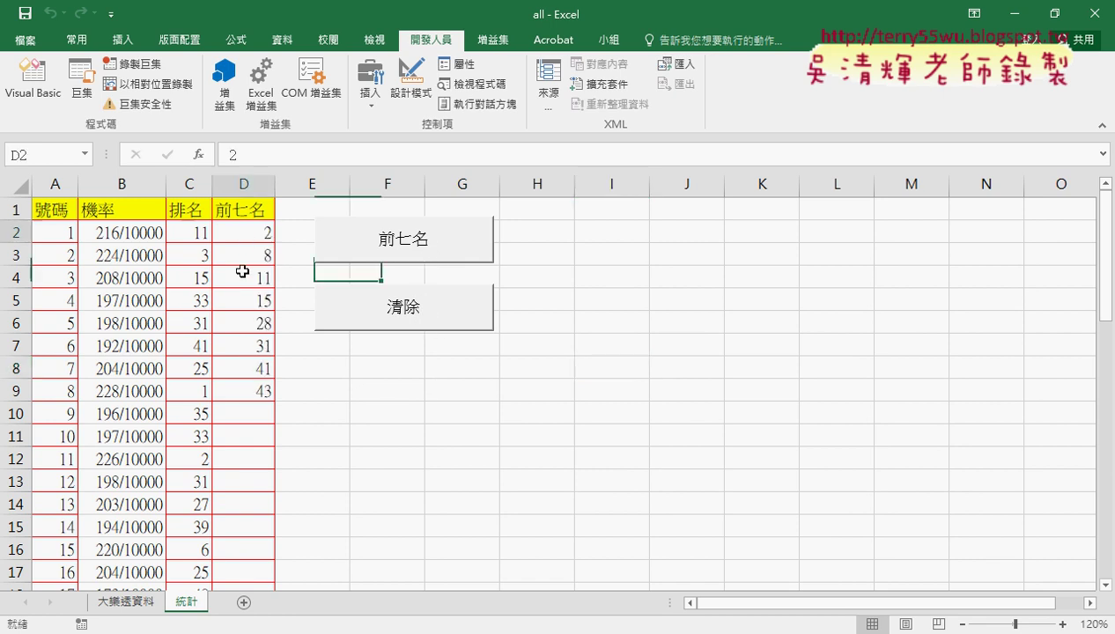
{"action": "left_click", "coordinate": [377, 317]}
{"action": "left_click", "coordinate": [401, 238]}
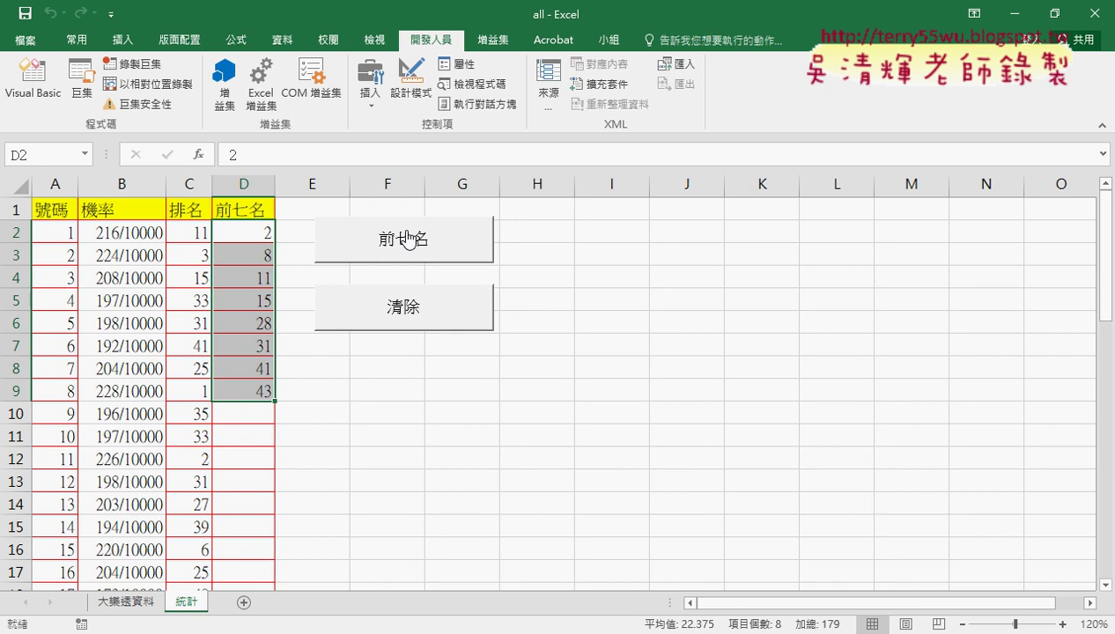
{"action": "left_click", "coordinate": [415, 313]}
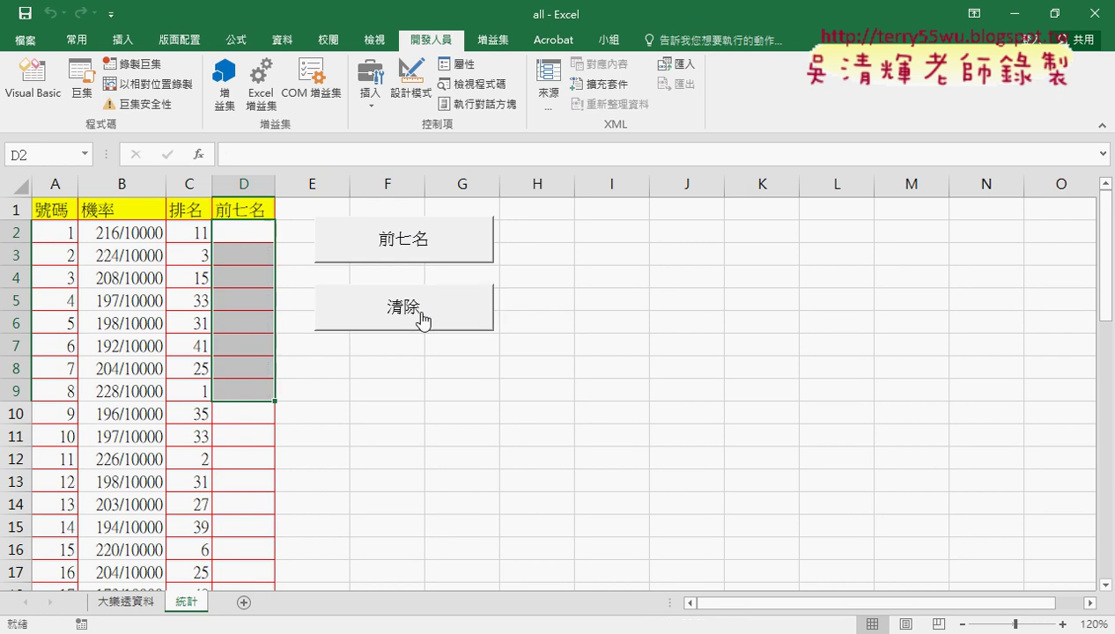
{"action": "left_click", "coordinate": [425, 249]}
{"action": "left_click", "coordinate": [589, 315]}
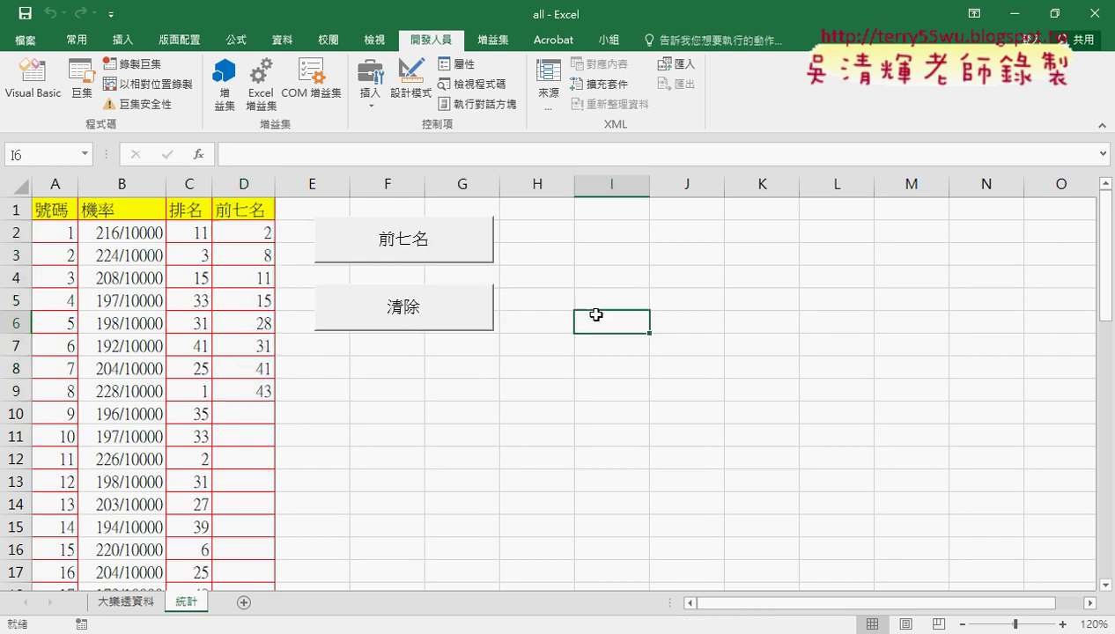
{"action": "left_click", "coordinate": [428, 308]}
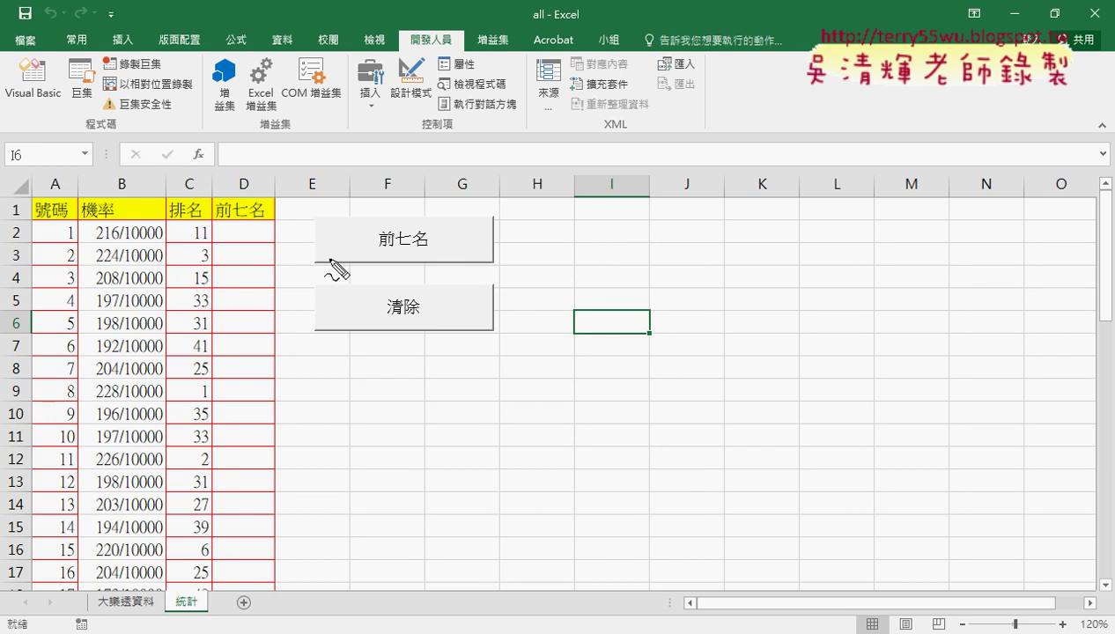
{"action": "mouse_move", "coordinate": [248, 197]}
{"action": "left_mouse_down"}
{"action": "mouse_move", "coordinate": [241, 160]}
{"action": "mouse_move", "coordinate": [245, 196]}
{"action": "left_mouse_up"}
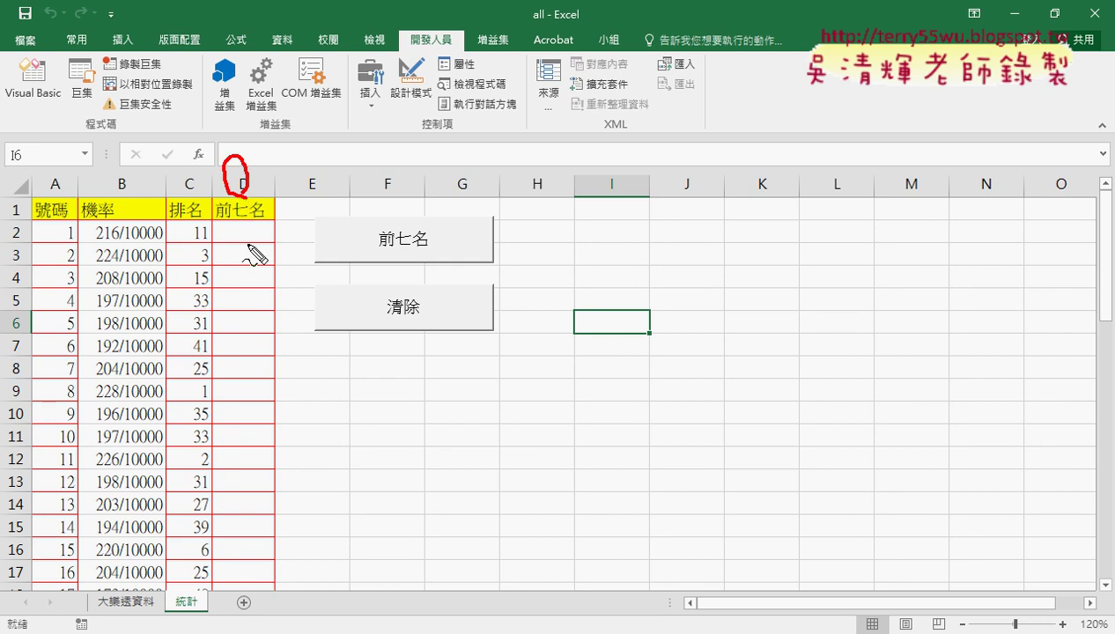
{"action": "mouse_move", "coordinate": [306, 133]}
{"action": "left_mouse_down"}
{"action": "mouse_move", "coordinate": [306, 176]}
{"action": "mouse_move", "coordinate": [325, 167]}
{"action": "left_mouse_up"}
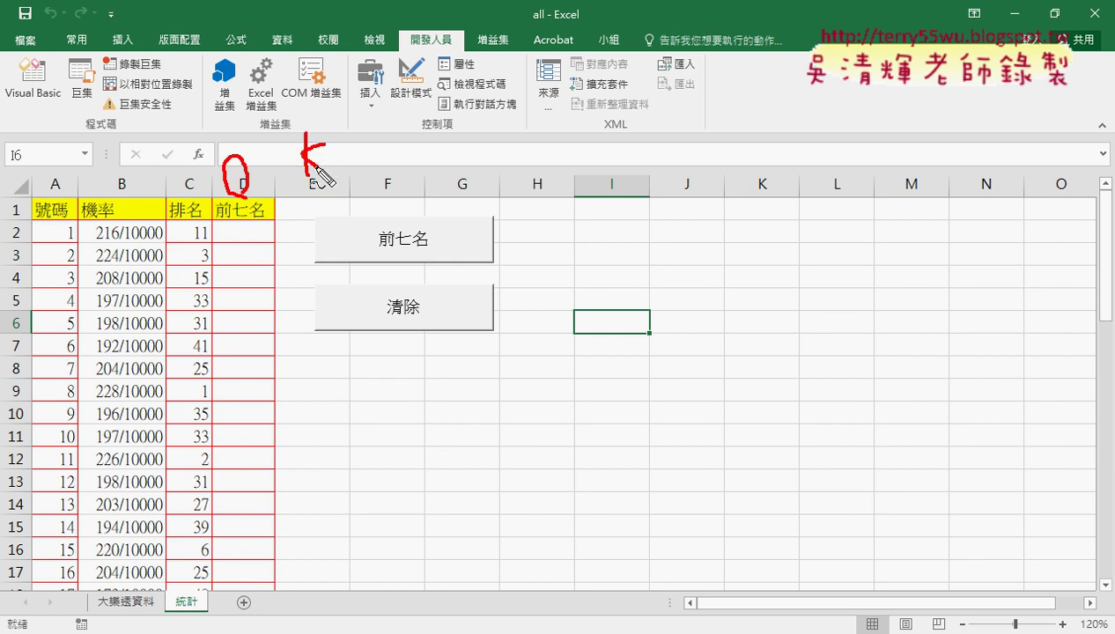
{"action": "left_click_drag", "start_coordinate": [30, 219], "coordinate": [29, 240]}
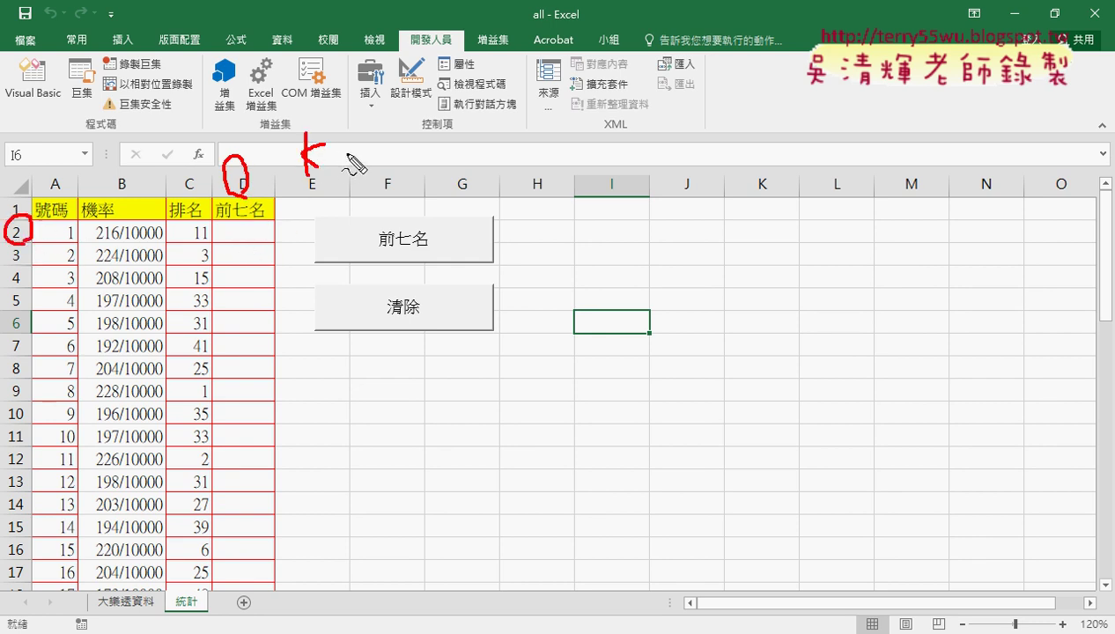
{"action": "left_click_drag", "start_coordinate": [331, 153], "coordinate": [374, 168]}
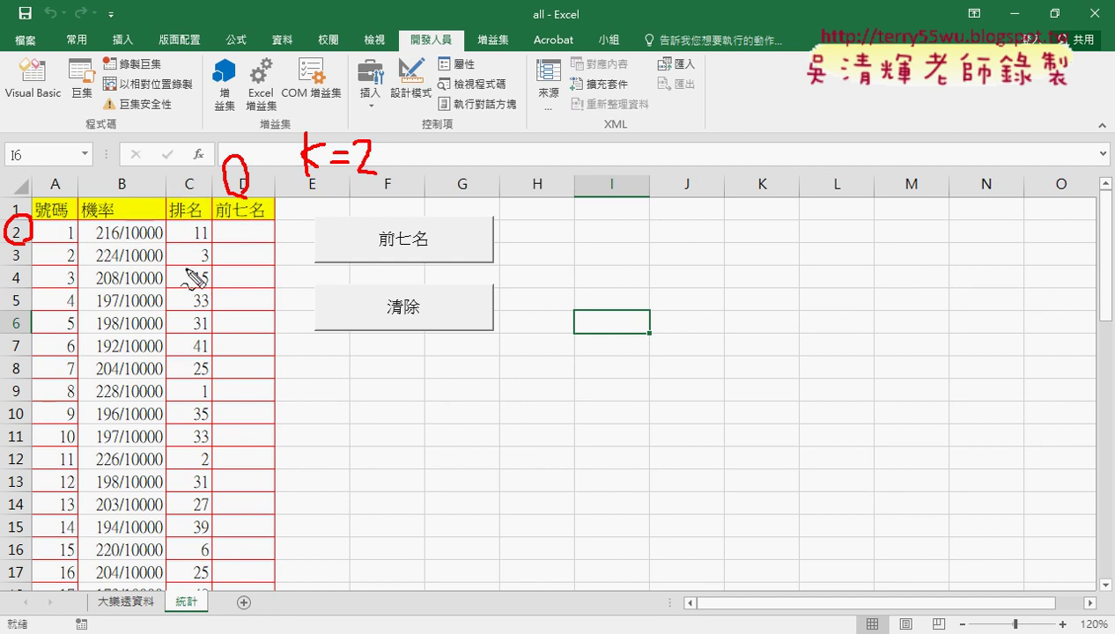
{"action": "left_click_drag", "start_coordinate": [208, 222], "coordinate": [202, 265]}
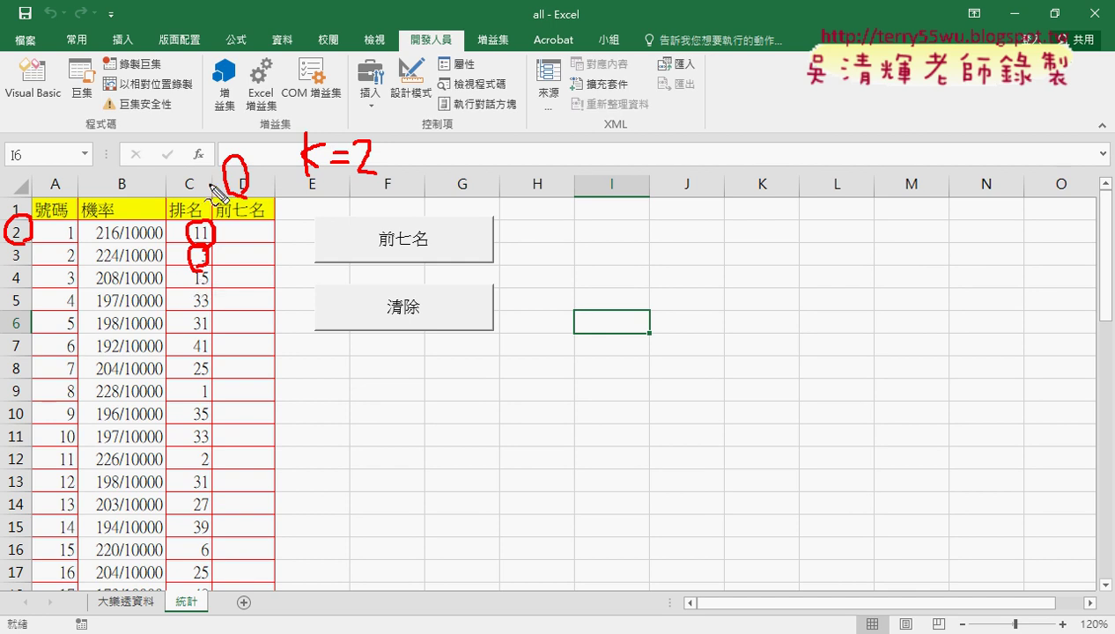
{"action": "left_click_drag", "start_coordinate": [81, 224], "coordinate": [85, 240]}
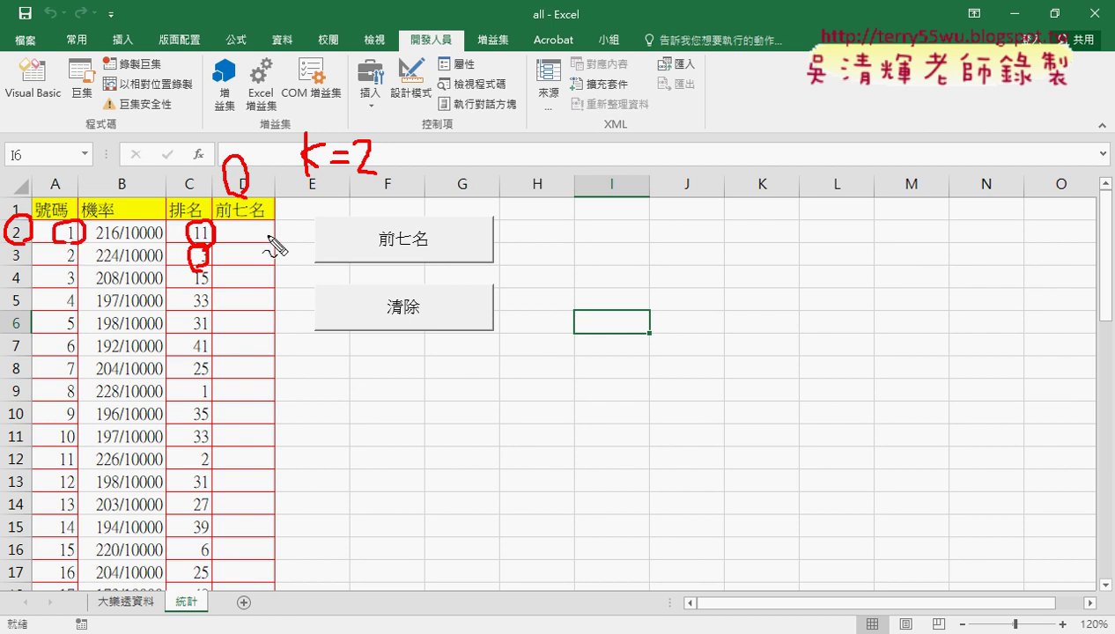
{"action": "left_click_drag", "start_coordinate": [269, 236], "coordinate": [253, 251]}
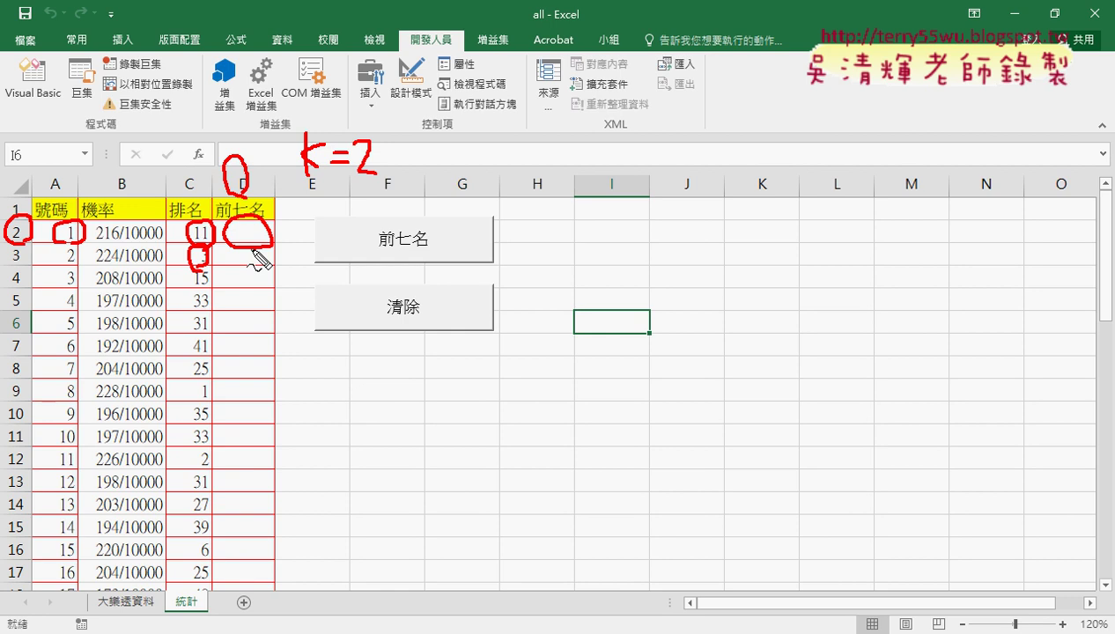
{"action": "key", "text": "Escape"}
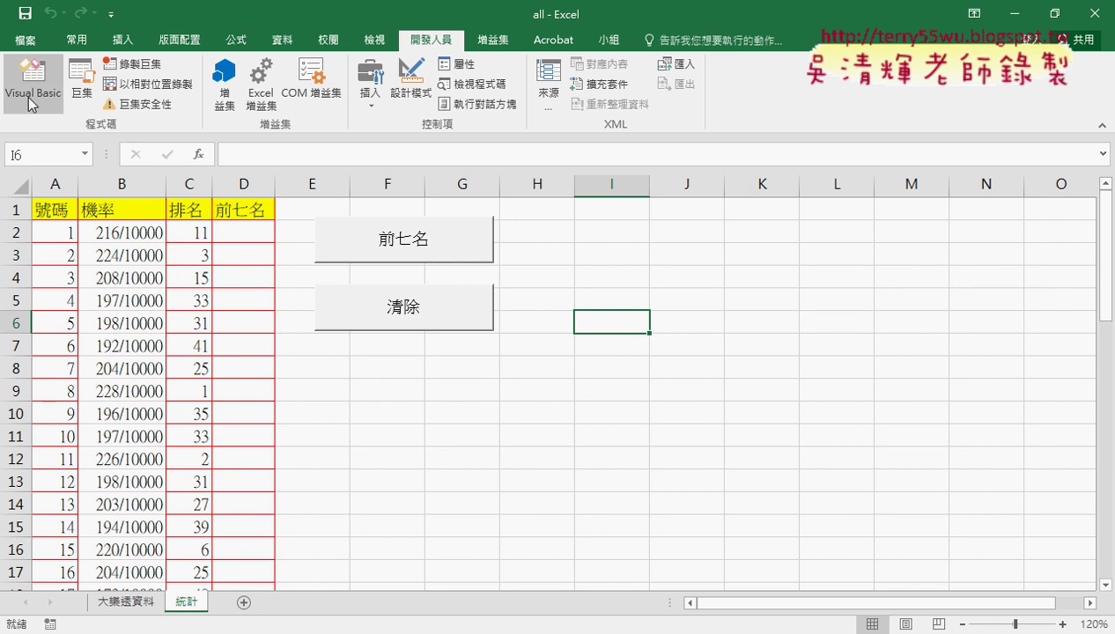
Step: Open the VBA editor and delete the body of Sub 前七名 in Module1
{"action": "left_click", "coordinate": [31, 97]}
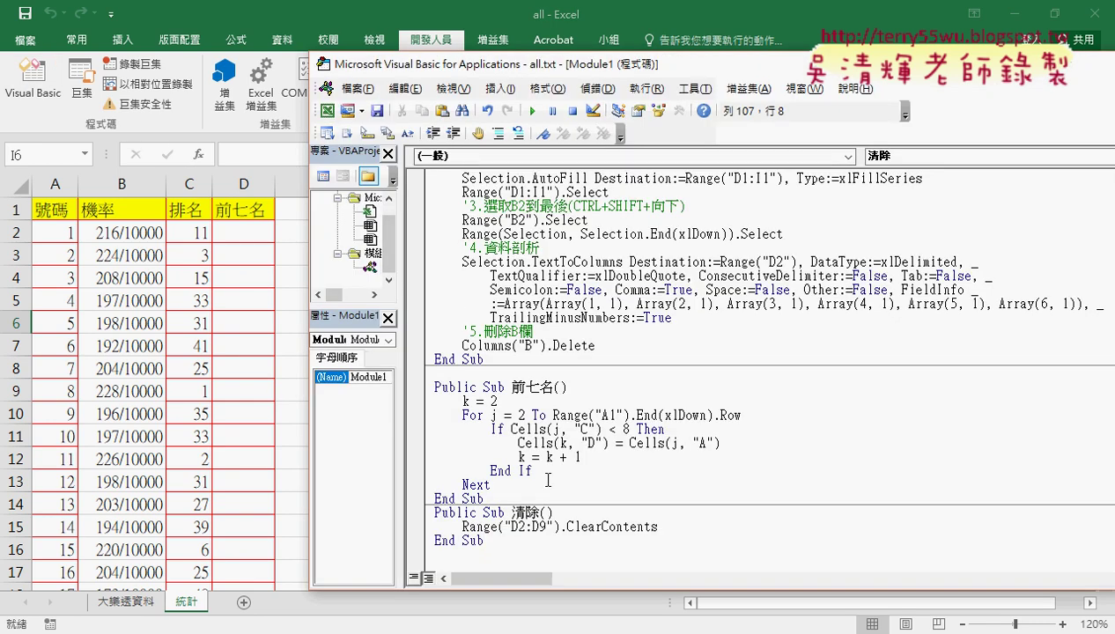
{"action": "left_click_drag", "start_coordinate": [548, 480], "coordinate": [423, 407]}
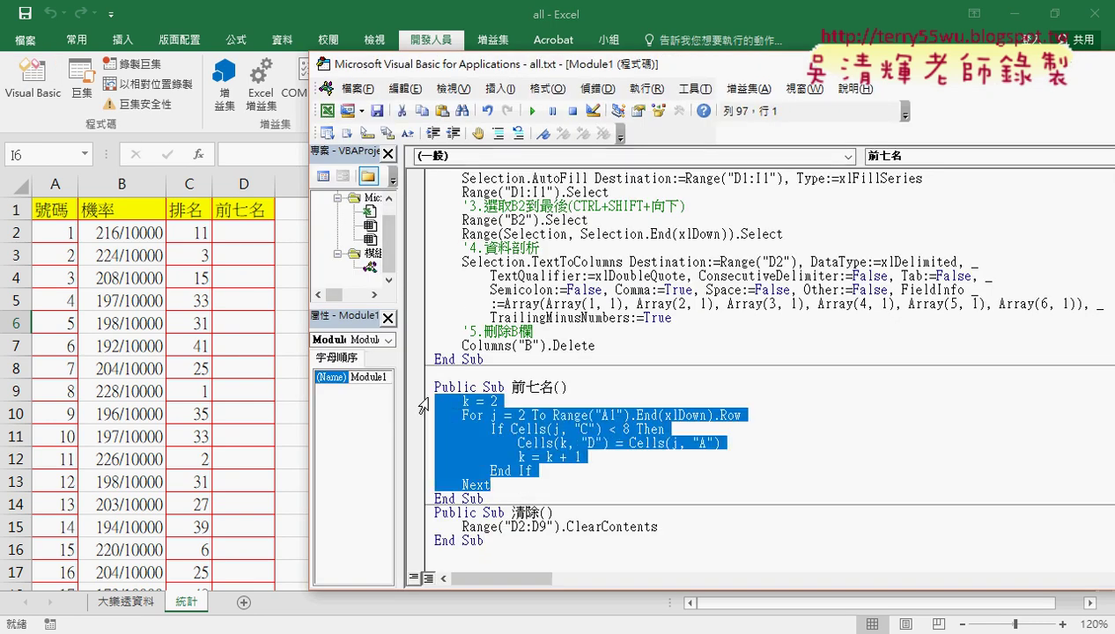
{"action": "key", "text": "Delete"}
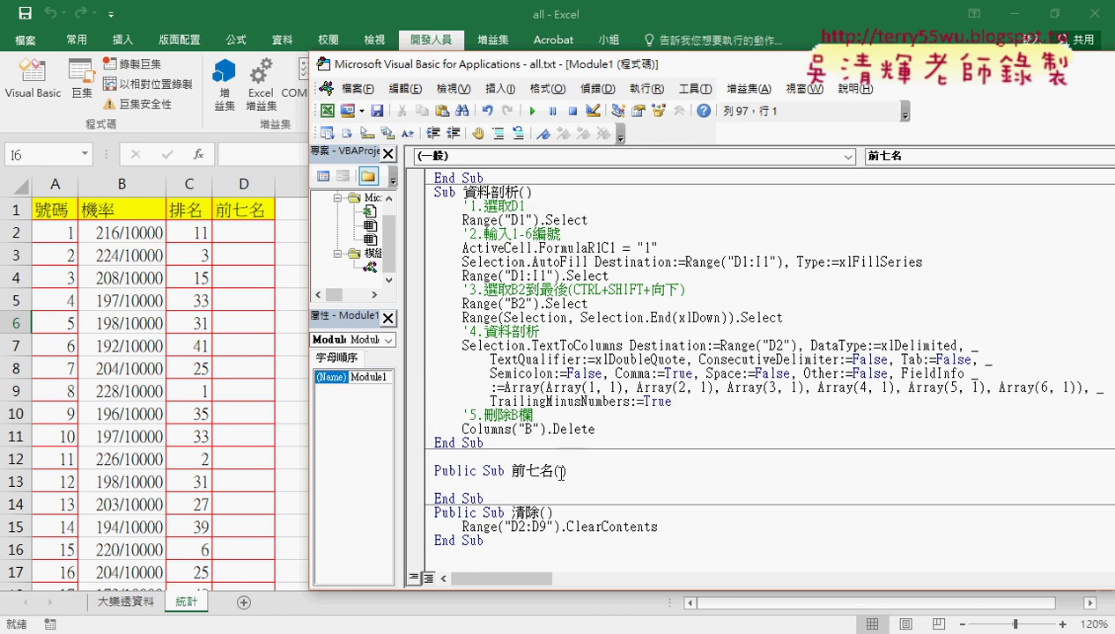
Step: Start inserting a new procedure, then cancel the Add Procedure dialog
{"action": "left_click", "coordinate": [494, 89]}
{"action": "left_click", "coordinate": [513, 107]}
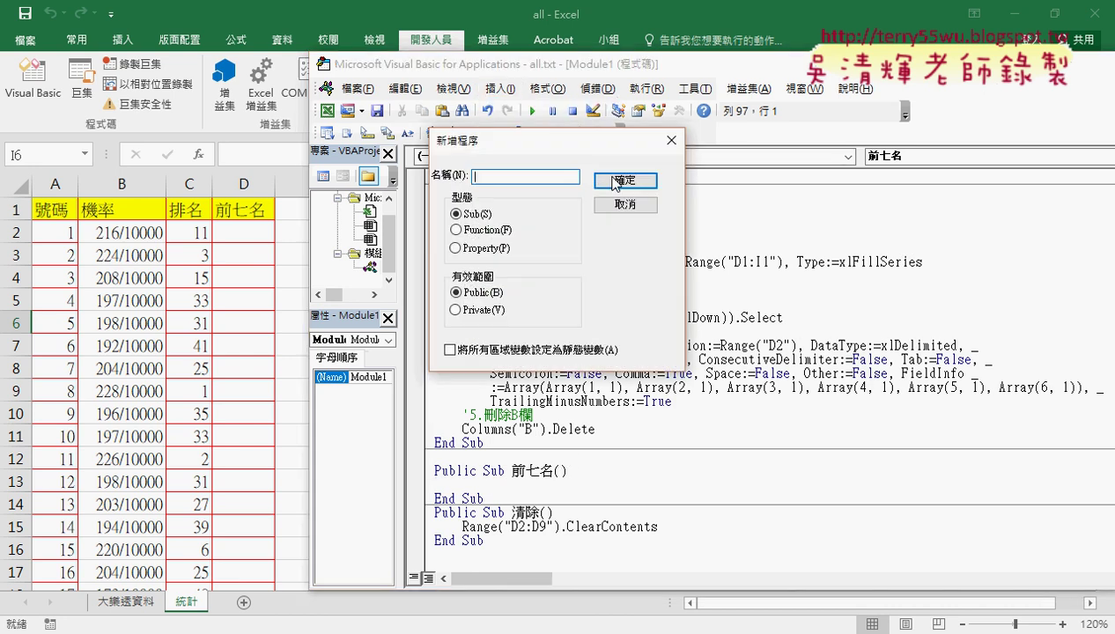
{"action": "left_click_drag", "start_coordinate": [597, 151], "coordinate": [629, 508]}
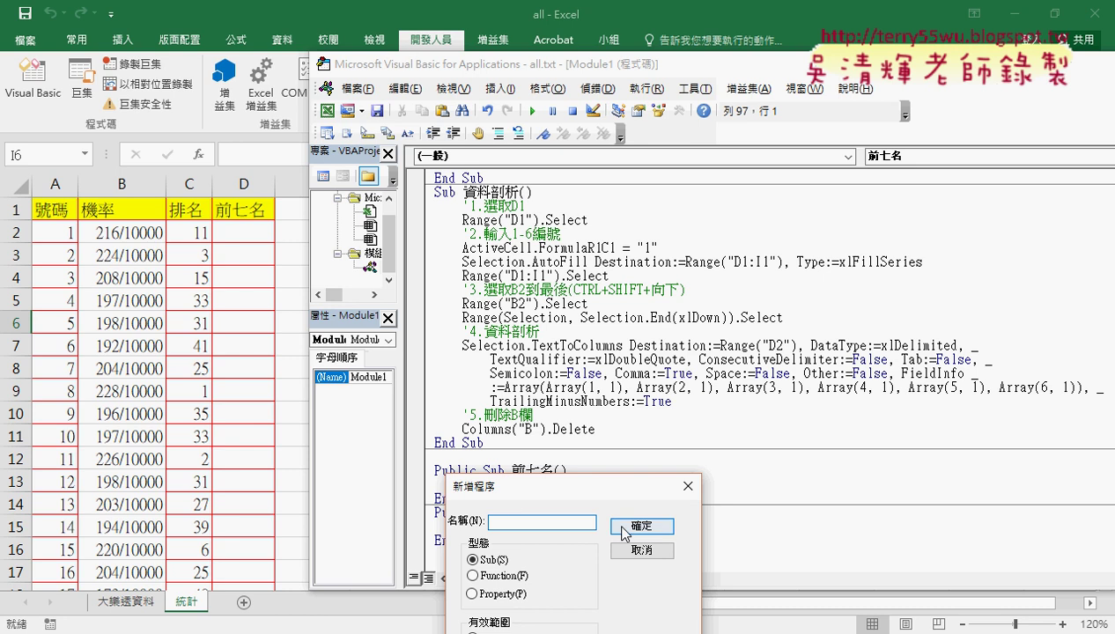
{"action": "left_click", "coordinate": [667, 558]}
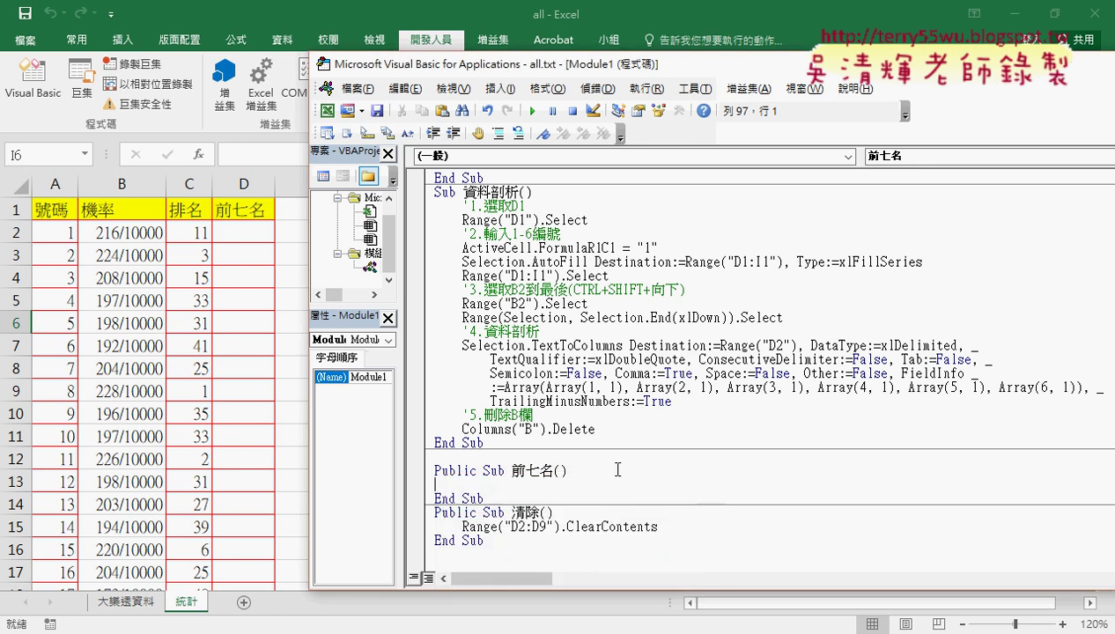
Step: Add two blank lines below the 清除 macro and indent the empty line inside 前七名
{"action": "left_click", "coordinate": [533, 556]}
{"action": "key", "text": "Return"}
{"action": "key", "text": "Return"}
{"action": "key", "text": "Return"}
{"action": "key", "text": "Return"}
{"action": "key", "text": "Return"}
{"action": "key", "text": "Return"}
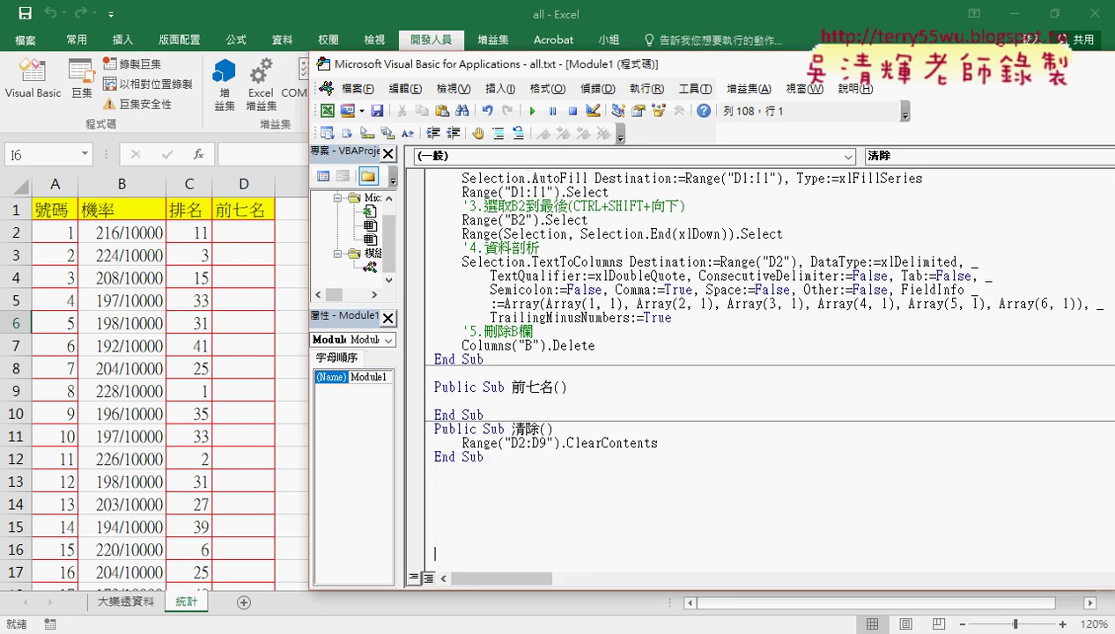
{"action": "key", "text": "Return"}
{"action": "key", "text": "Return"}
{"action": "key", "text": "Return"}
{"action": "key", "text": "Return"}
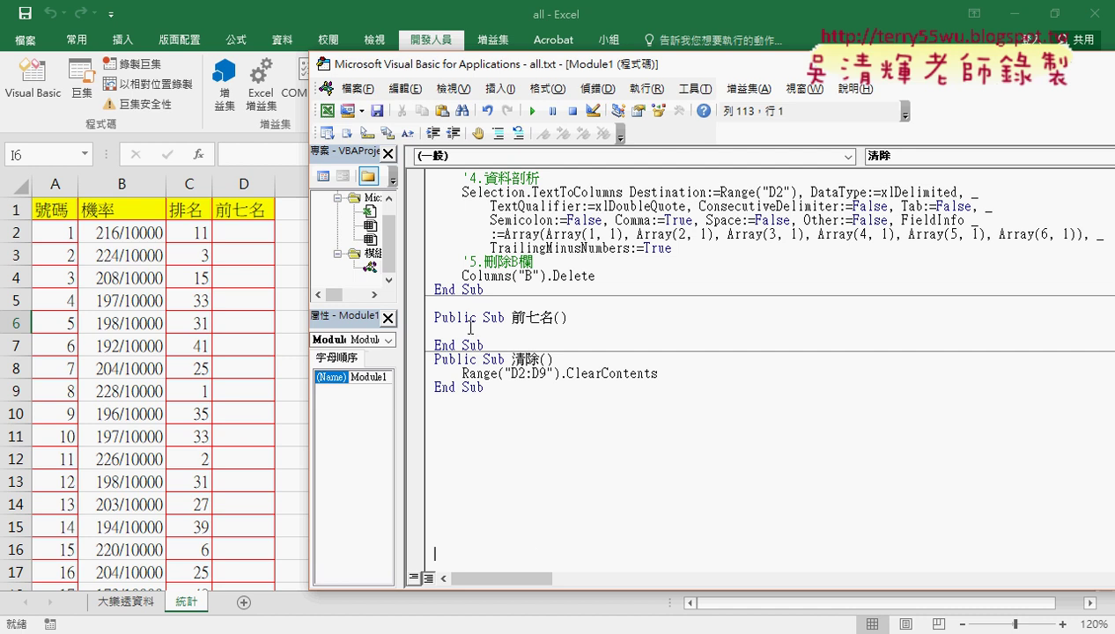
{"action": "left_click", "coordinate": [465, 326]}
{"action": "key", "text": "Tab"}
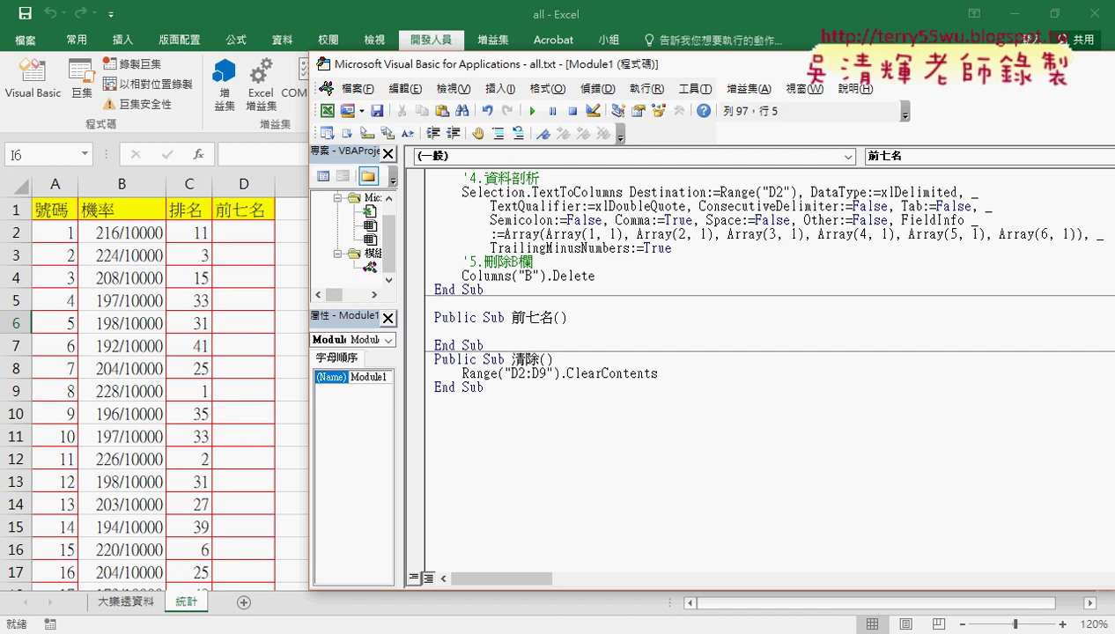
Step: Type k = 2 and a For i = 2 To Range("A1").End(xlDown).Row … Next loop, indenting its body
{"action": "type", "text": "k = "}
{"action": "type", "text": "2"}
{"action": "key", "text": "Return"}
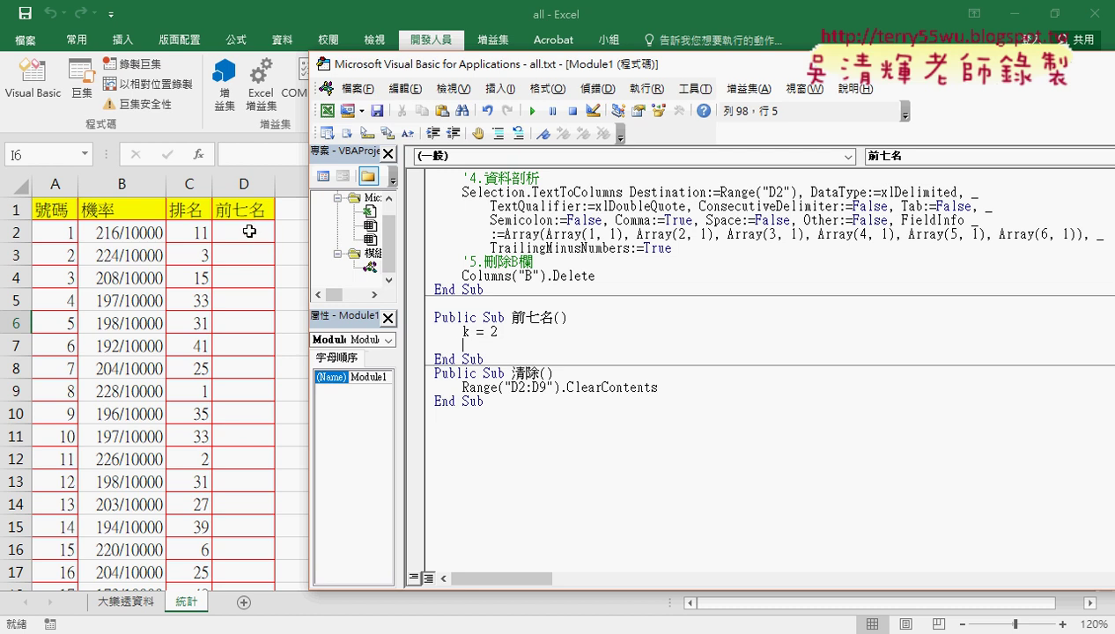
{"action": "type", "text": "for "}
{"action": "type", "text": "i"}
{"action": "type", "text": "=2 "}
{"action": "type", "text": "to r"}
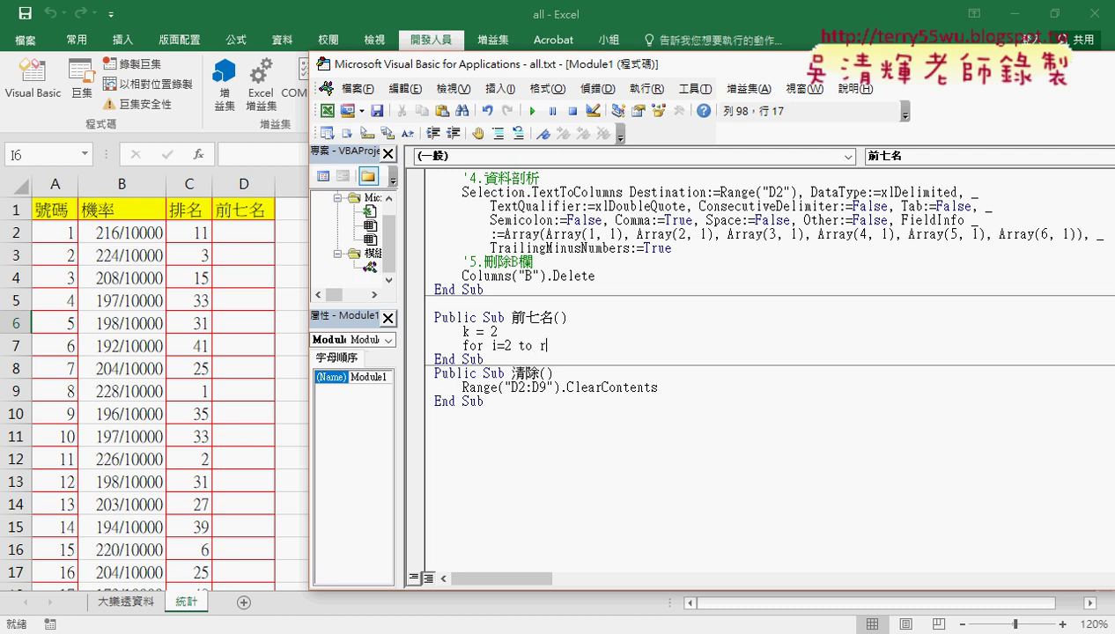
{"action": "type", "text": "ange("}
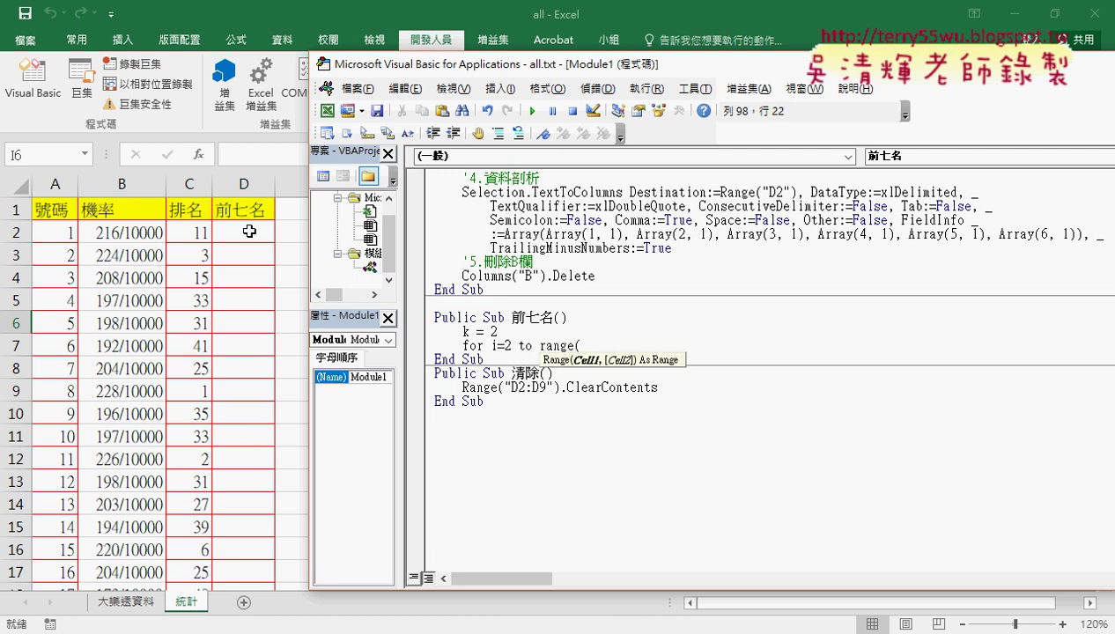
{"action": "type", "text": "\"A1"}
{"action": "type", "text": "\")"}
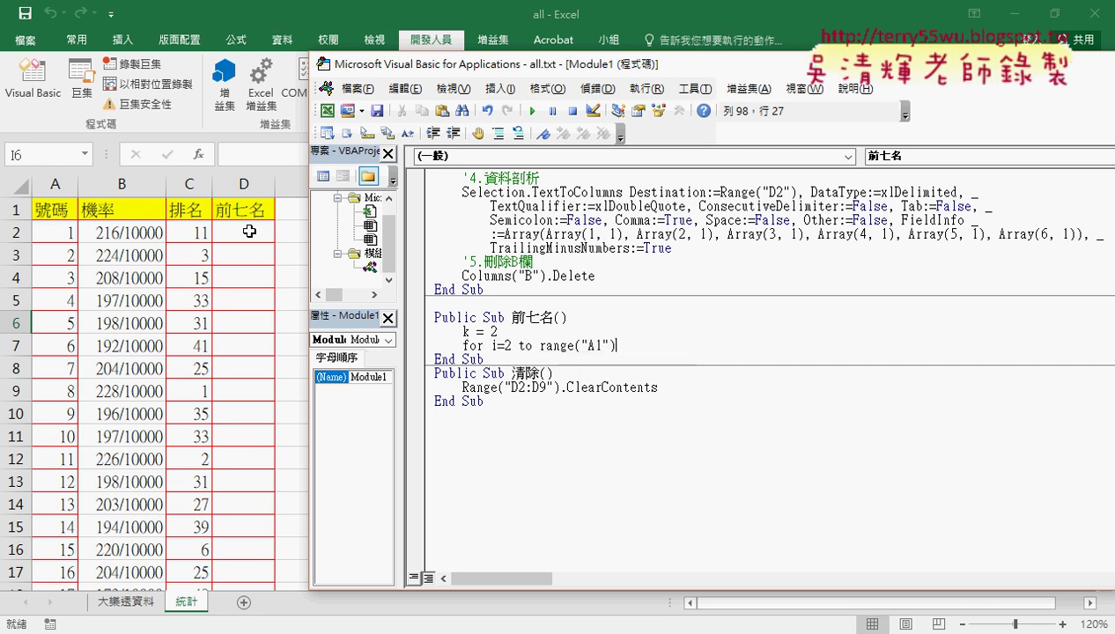
{"action": "type", "text": ".en "}
{"action": "type", "text": "("}
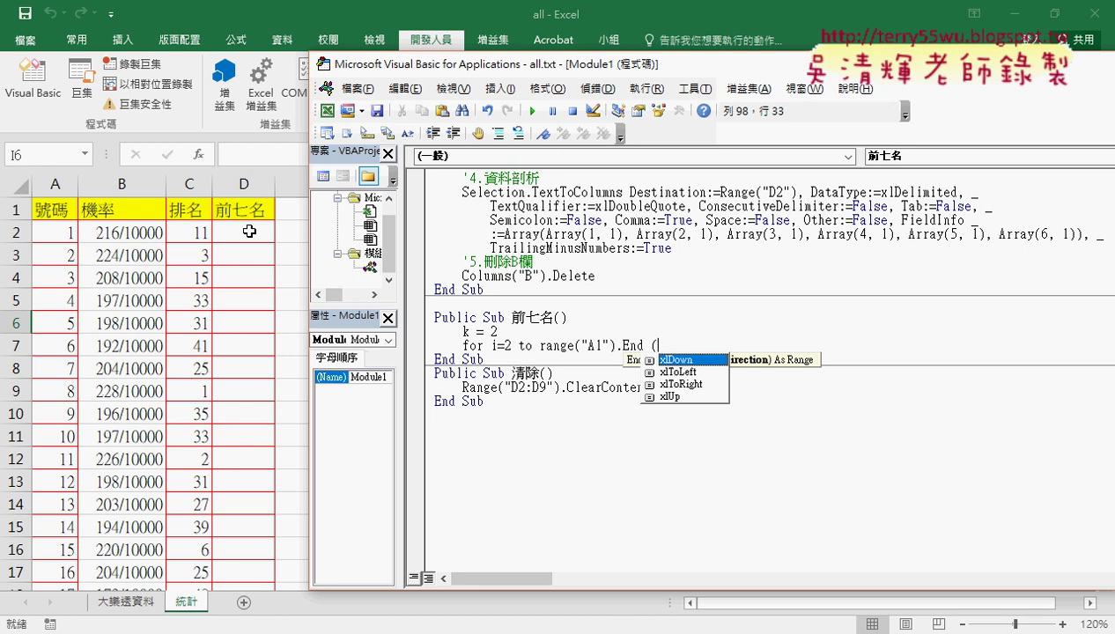
{"action": "type", "text": "xlDown )"}
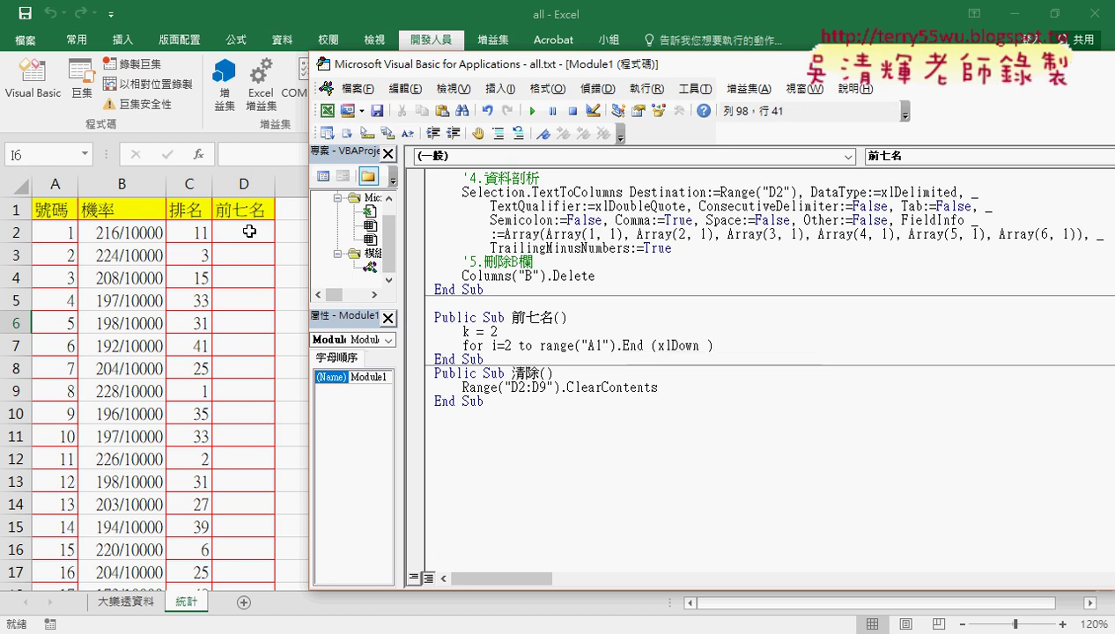
{"action": "type", "text": ".row"}
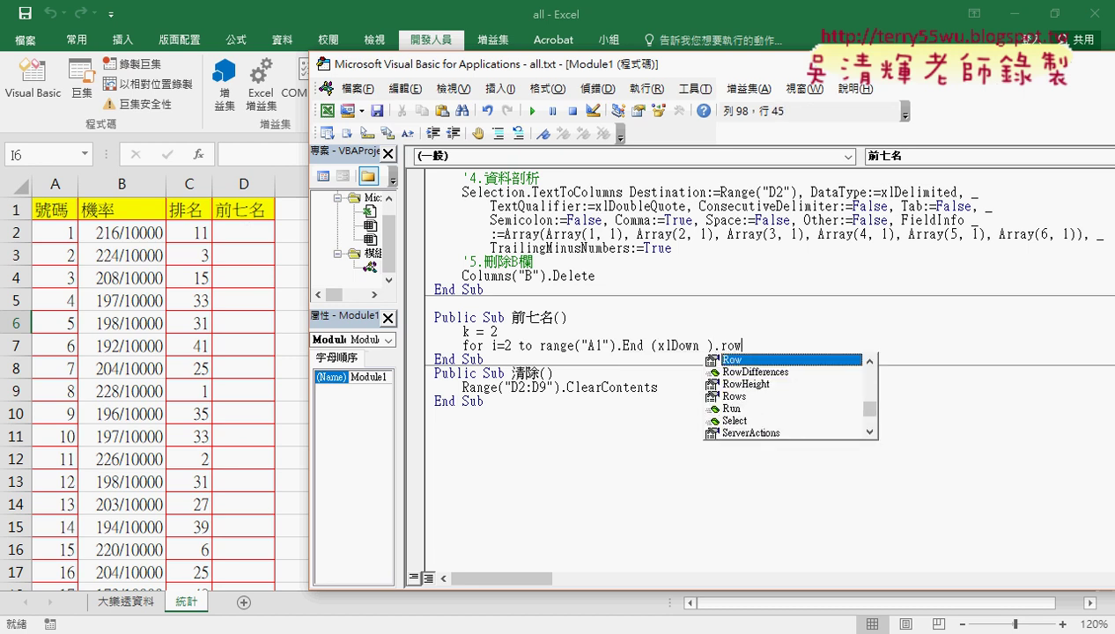
{"action": "key", "text": "Return"}
{"action": "key", "text": "Return"}
{"action": "type", "text": "n"}
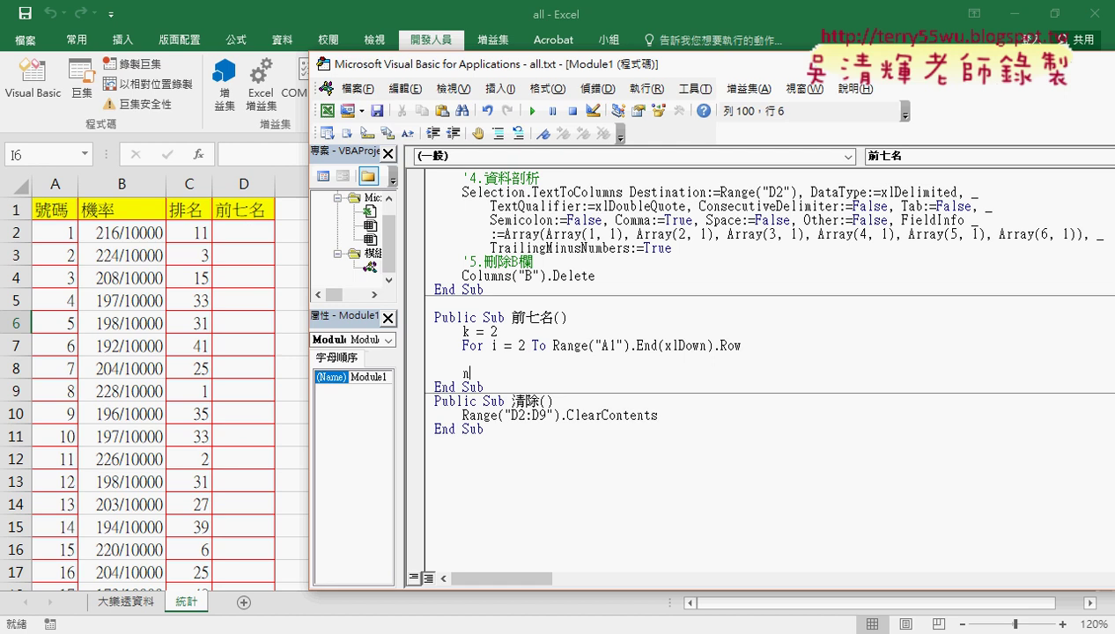
{"action": "type", "text": "ext"}
{"action": "key", "text": "Up"}
{"action": "key", "text": "Tab"}
Step: Add an If Cells(i, "C") < 8 Then … End If block inside the loop
{"action": "type", "text": "if "}
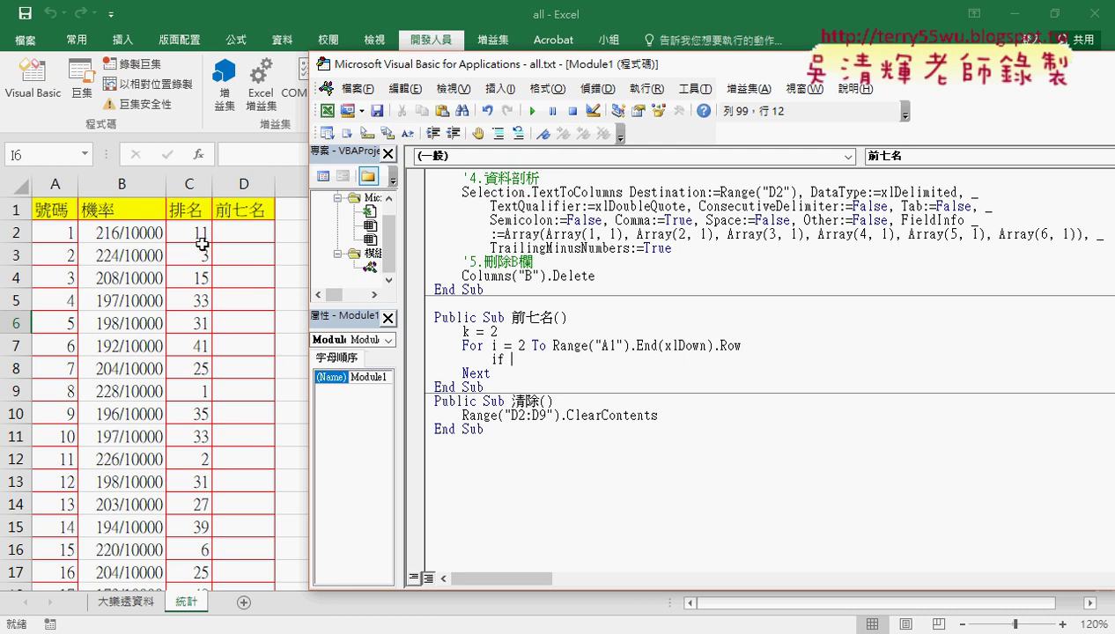
{"action": "type", "text": "cells"}
{"action": "type", "text": "(i"}
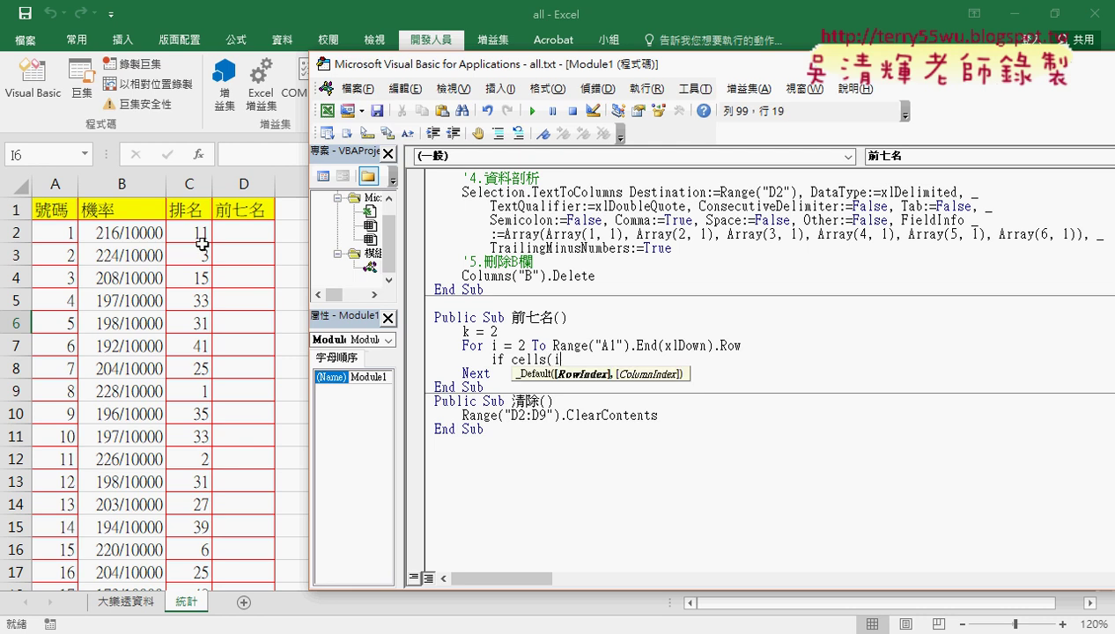
{"action": "type", "text": ",\""}
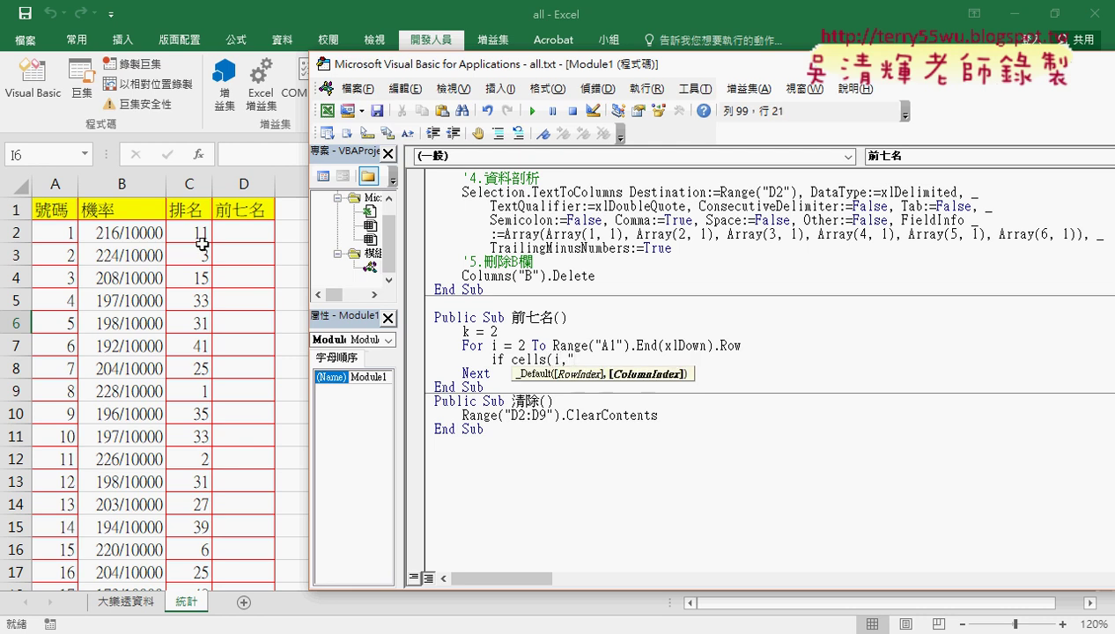
{"action": "type", "text": "C\")"}
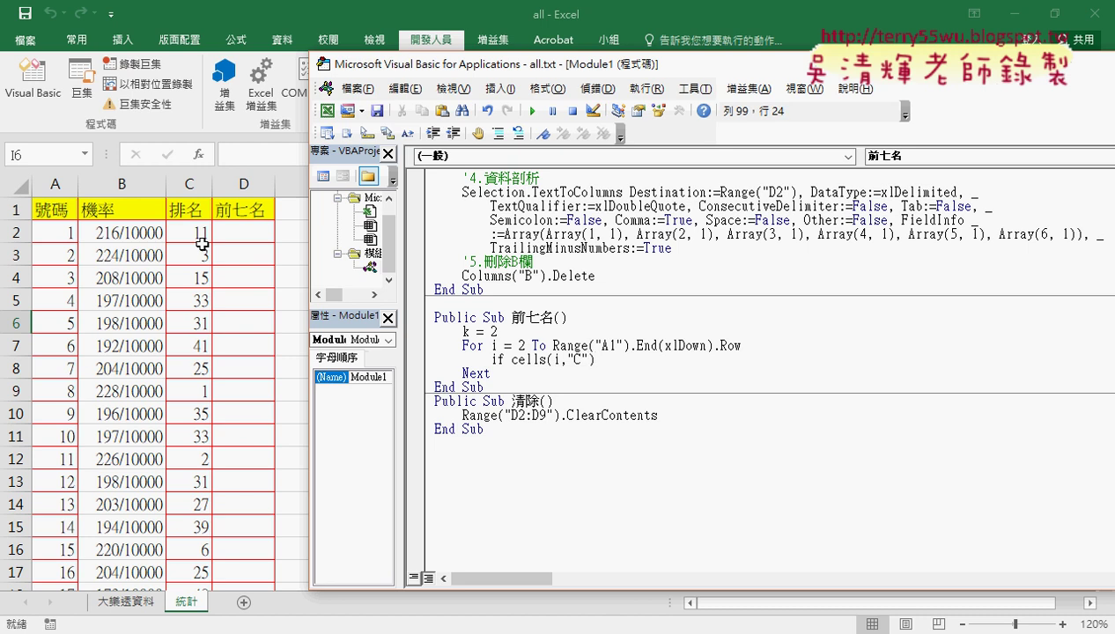
{"action": "type", "text": "<"}
{"action": "type", "text": "8 "}
{"action": "type", "text": "Then"}
{"action": "key", "text": "Return"}
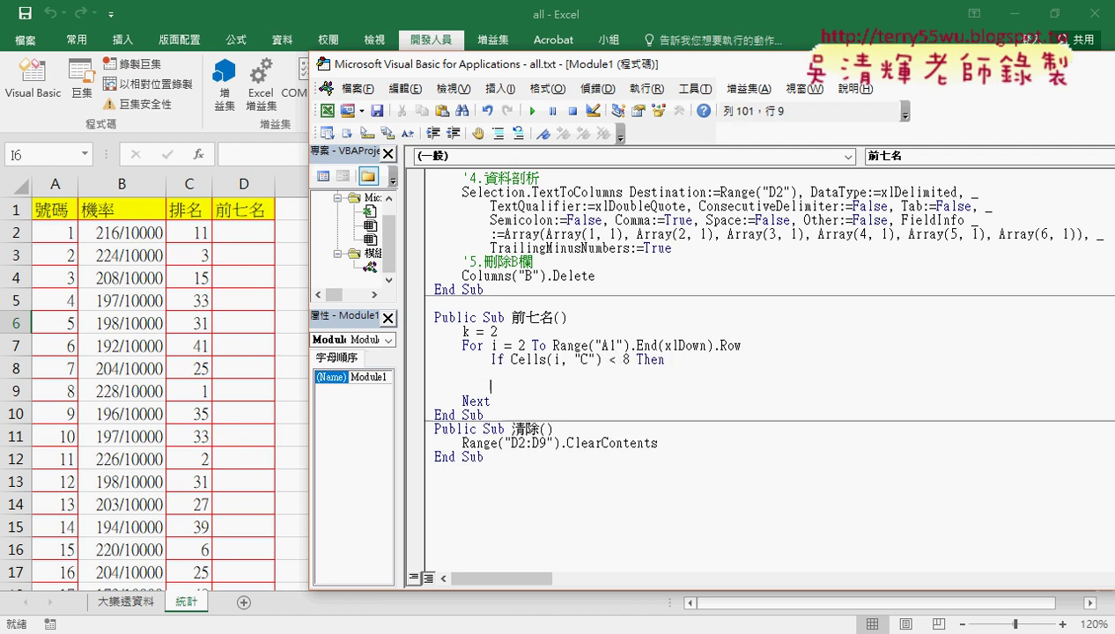
{"action": "type", "text": "end"}
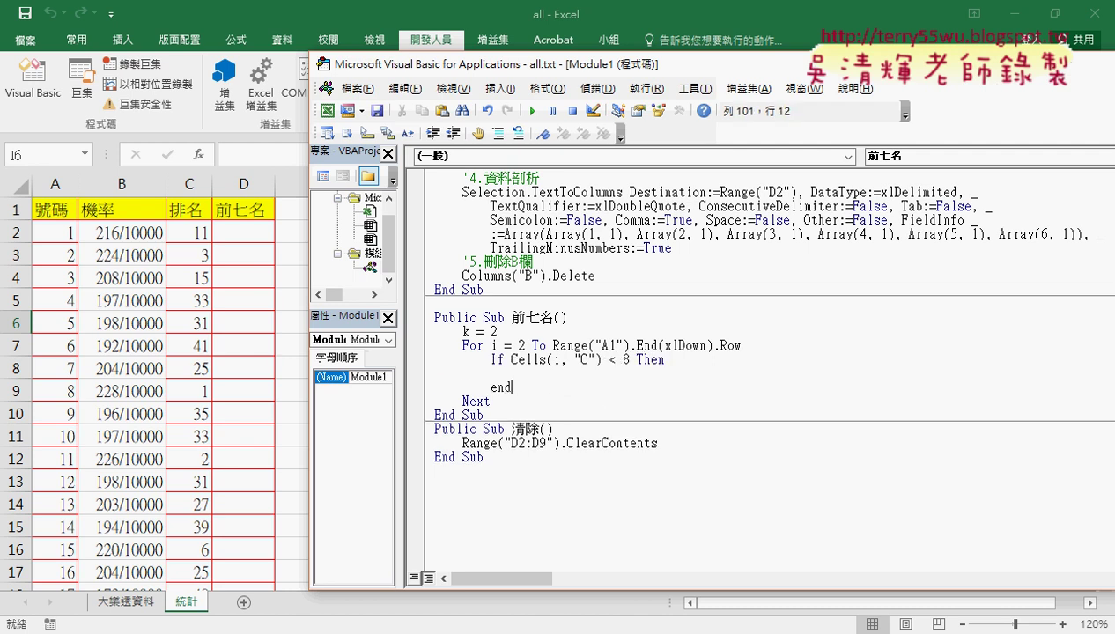
{"action": "type", "text": " if"}
{"action": "key", "text": "Up"}
{"action": "key", "text": "Tab"}
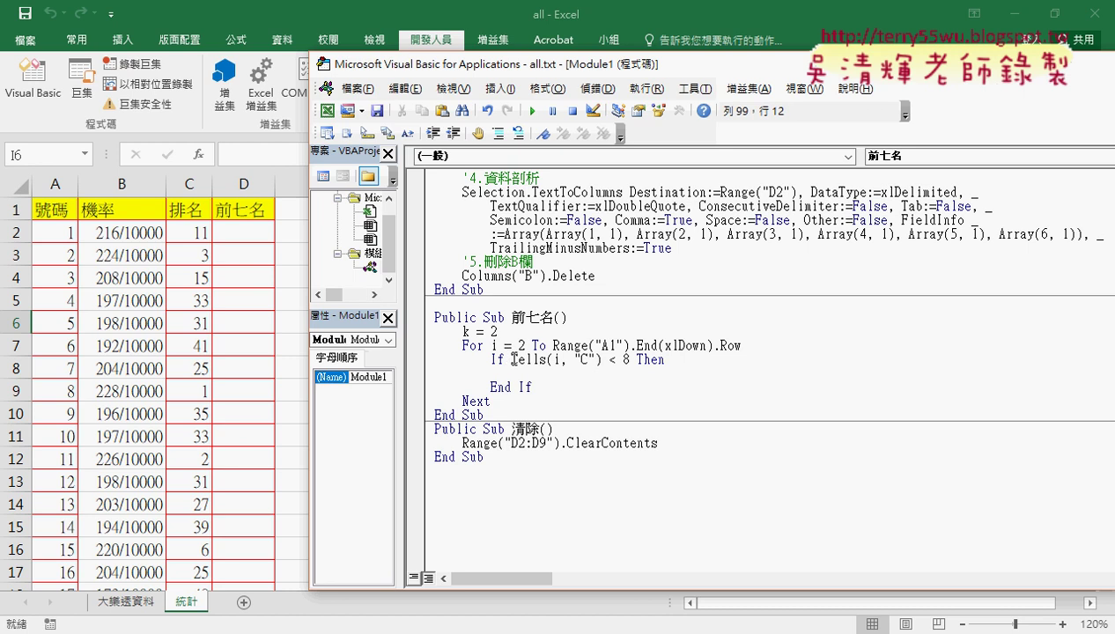
Step: Build the line Cells(k, "D") = Cells(i, "A") inside the If block by copying and editing the Cells reference
{"action": "mouse_move", "coordinate": [511, 359]}
{"action": "left_mouse_down"}
{"action": "mouse_move", "coordinate": [603, 360]}
{"action": "mouse_move", "coordinate": [574, 376]}
{"action": "left_mouse_up"}
{"action": "double_click", "coordinate": [591, 373]}
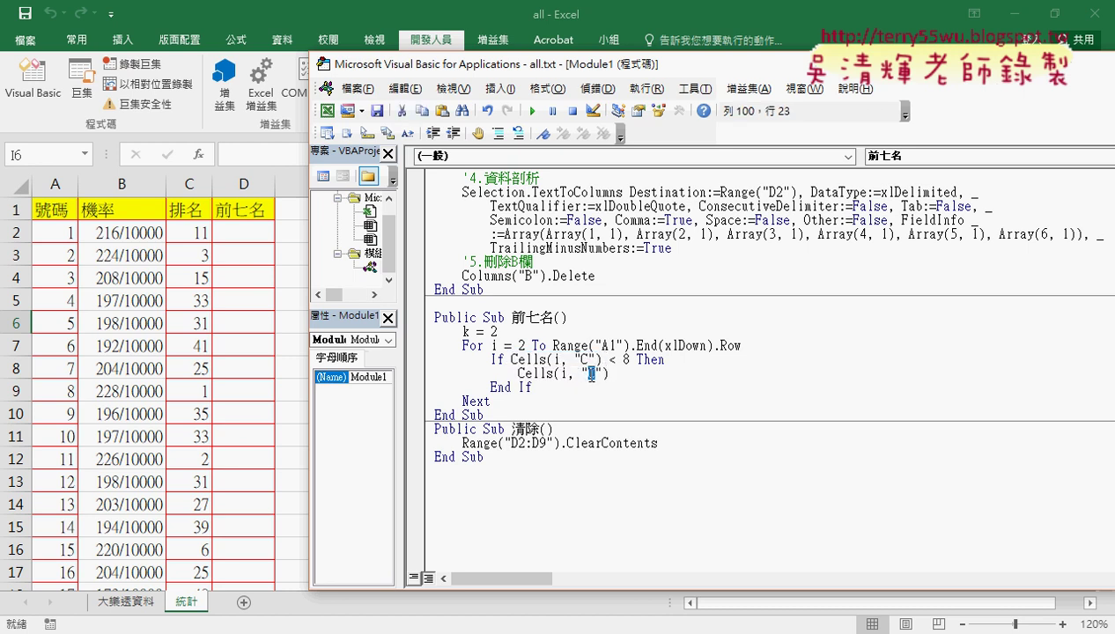
{"action": "type", "text": "A"}
{"action": "left_click", "coordinate": [519, 374]}
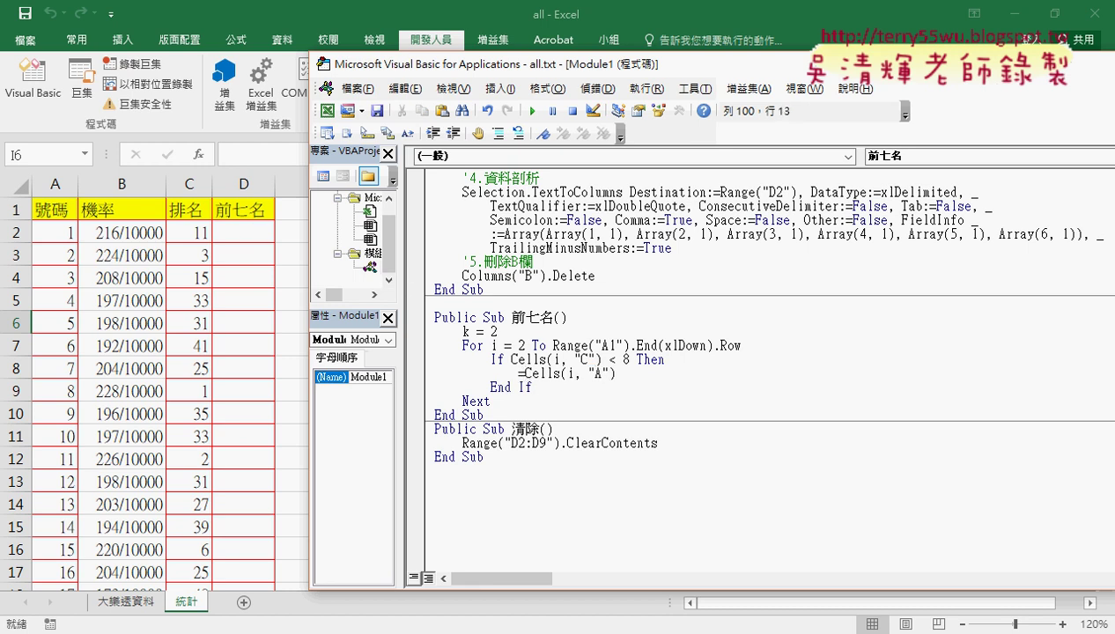
{"action": "left_click_drag", "start_coordinate": [617, 374], "coordinate": [517, 374]}
{"action": "type", "text": "Cells(i, \"A\")"}
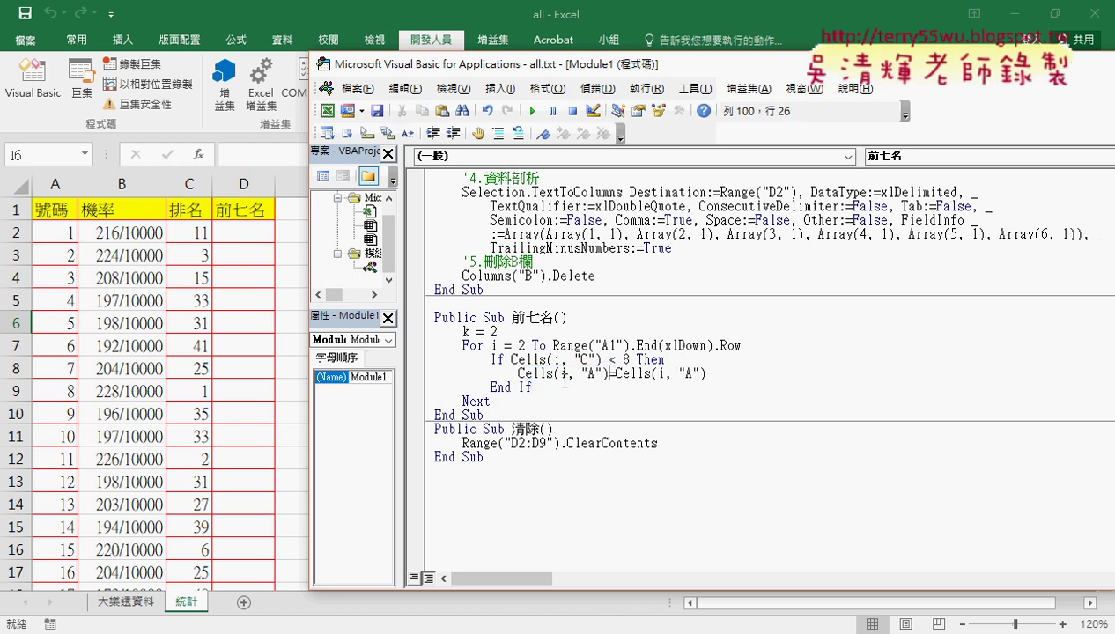
{"action": "double_click", "coordinate": [563, 376]}
{"action": "type", "text": "k"}
{"action": "left_click", "coordinate": [589, 374]}
{"action": "key", "text": "Delete"}
{"action": "type", "text": "D"}
{"action": "left_click_drag", "start_coordinate": [607, 375], "coordinate": [614, 377]}
{"action": "left_click", "coordinate": [719, 333]}
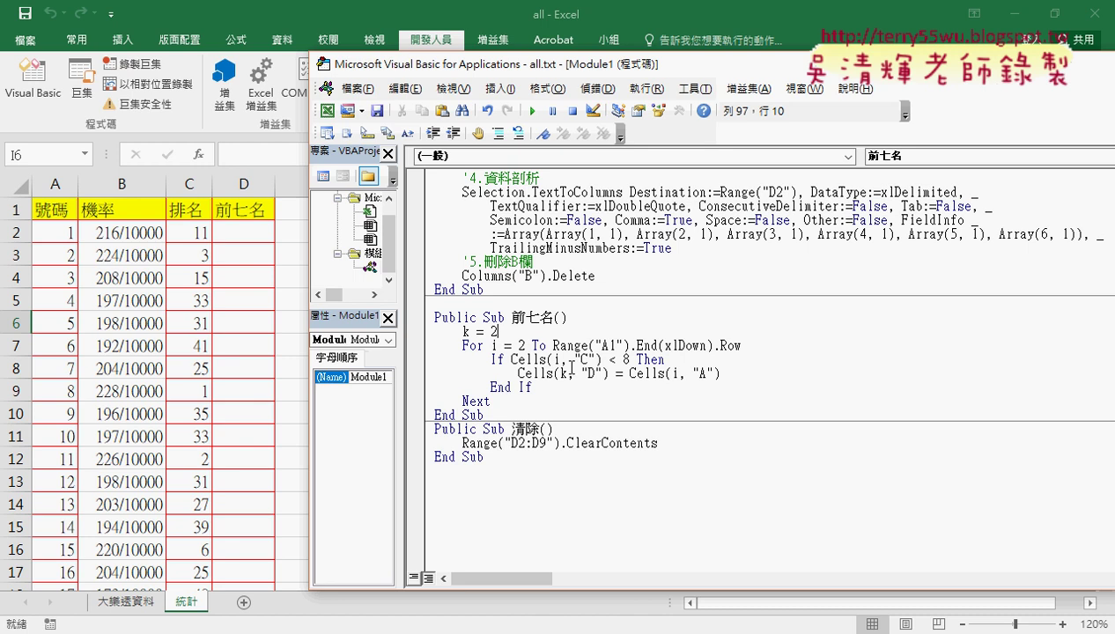
{"action": "left_click", "coordinate": [725, 376]}
Step: Add the line k = k + 1 after the Cells(k, "D") assignment
{"action": "key", "text": "Return"}
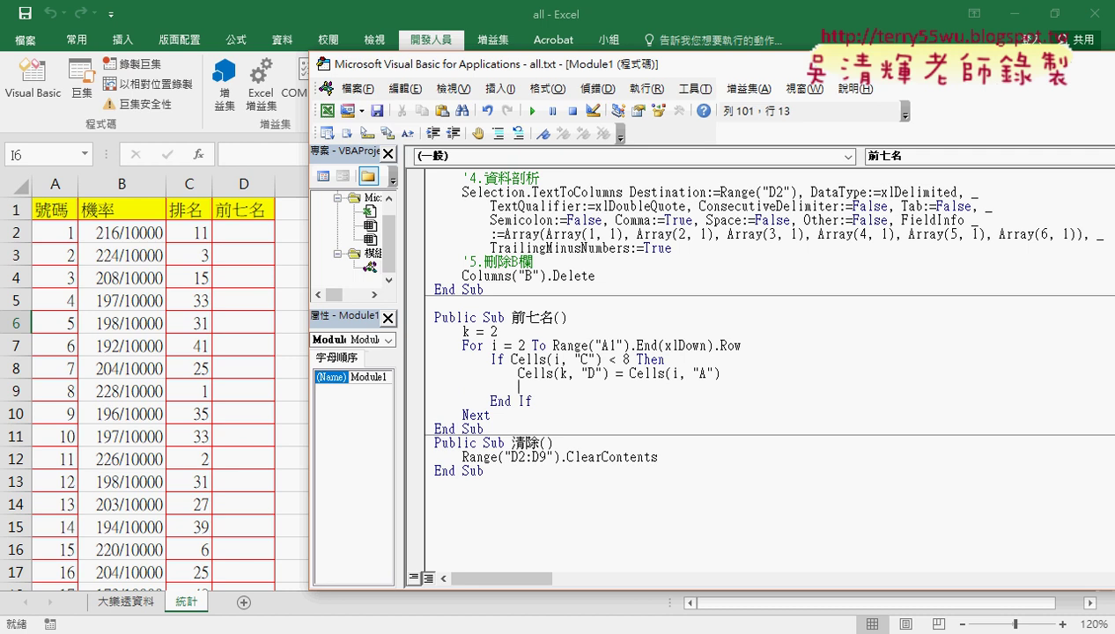
{"action": "type", "text": "k"}
{"action": "type", "text": "="}
{"action": "type", "text": "k+1"}
{"action": "key", "text": "Down"}
Step: Run the 前七名 macro from the VBA editor and switch to the worksheet
{"action": "left_click", "coordinate": [494, 359]}
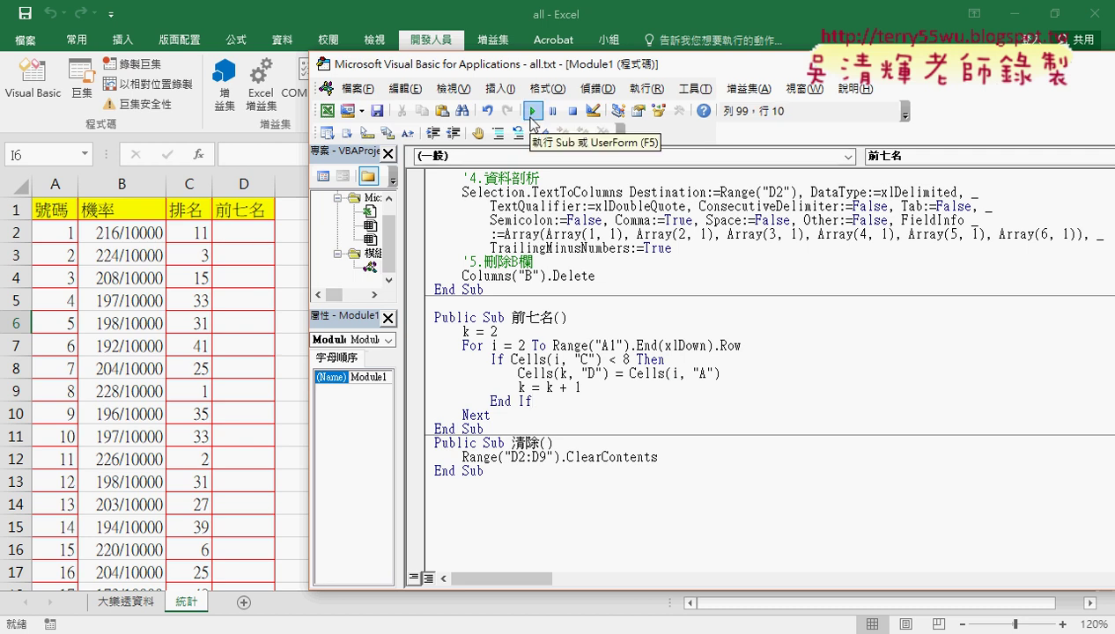
{"action": "left_click", "coordinate": [532, 111]}
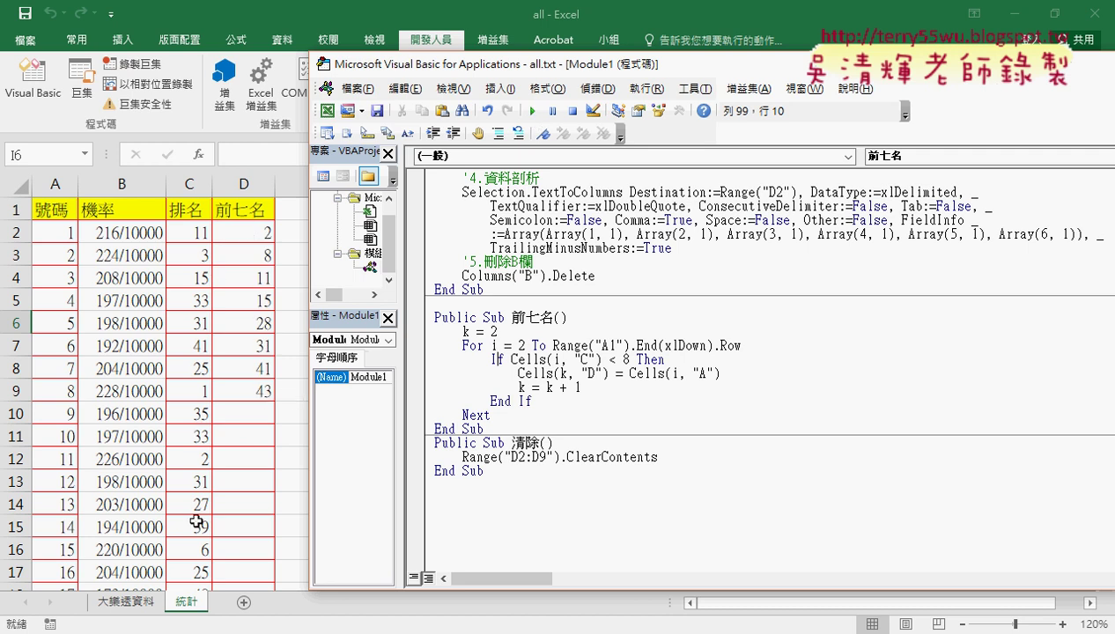
{"action": "left_click", "coordinate": [201, 553]}
Step: Check the rank-7 entries in rows 32 and 44, then select the results 2, 8, 11, 15, 28, 31, 41, 43 in D2:D9
{"action": "scroll", "coordinate": [207, 546], "scroll_direction": "down", "scroll_amount": 3}
{"action": "scroll", "coordinate": [211, 540], "scroll_direction": "down", "scroll_amount": 3}
{"action": "scroll", "coordinate": [215, 520], "scroll_direction": "down", "scroll_amount": 2}
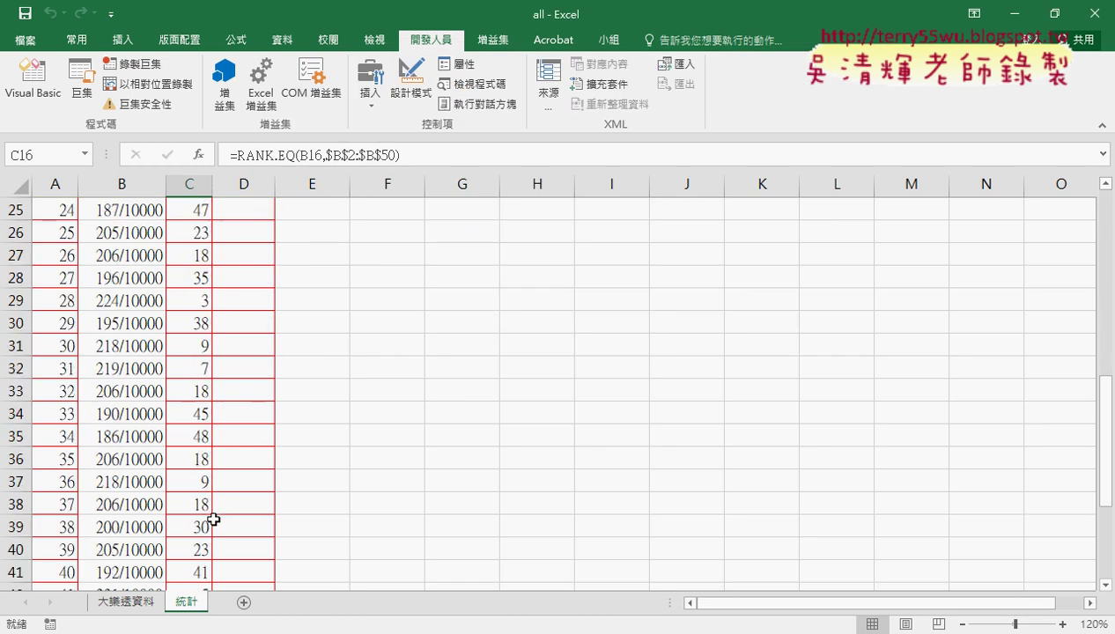
{"action": "left_click", "coordinate": [201, 371]}
{"action": "scroll", "coordinate": [207, 373], "scroll_direction": "down", "scroll_amount": 3}
{"action": "scroll", "coordinate": [212, 374], "scroll_direction": "down", "scroll_amount": 1}
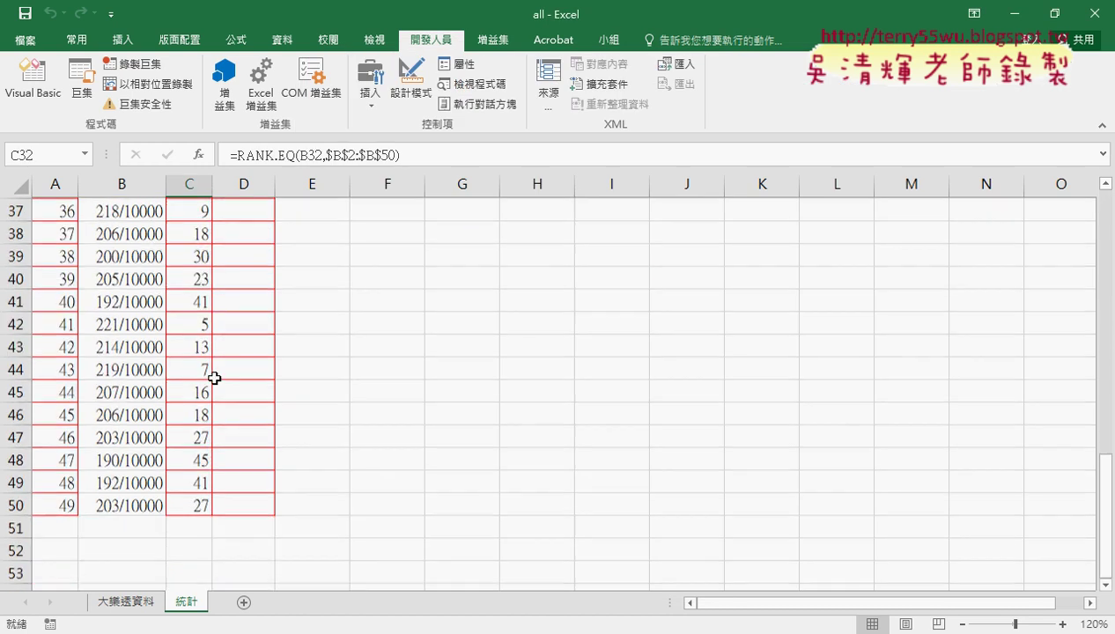
{"action": "left_click", "coordinate": [200, 368]}
{"action": "scroll", "coordinate": [232, 376], "scroll_direction": "up", "scroll_amount": 3}
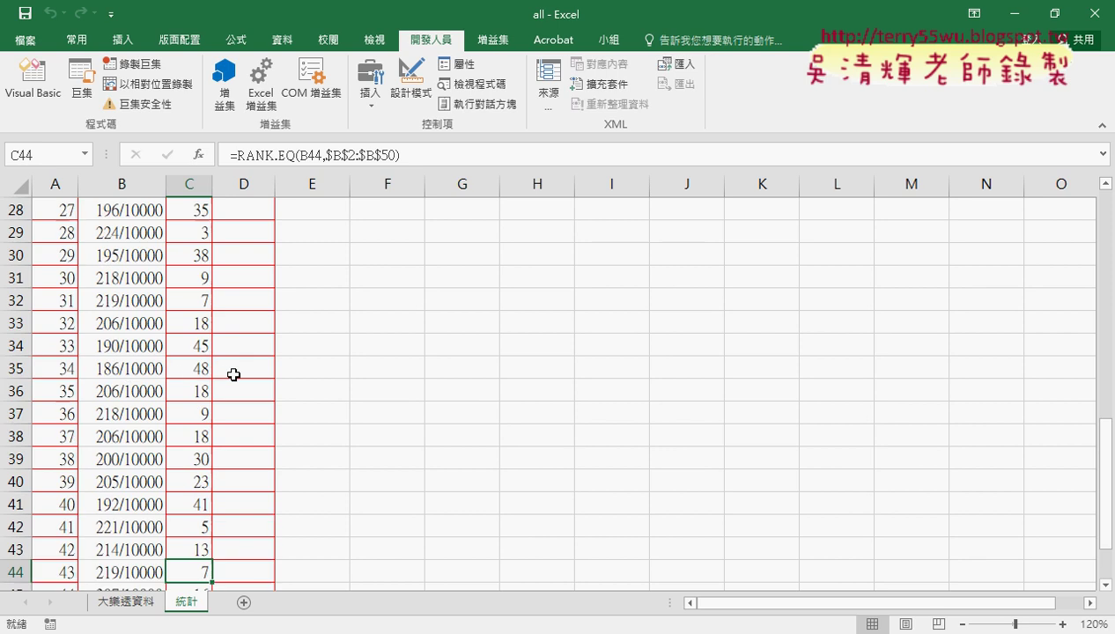
{"action": "scroll", "coordinate": [234, 376], "scroll_direction": "up", "scroll_amount": 9}
{"action": "left_click_drag", "start_coordinate": [258, 233], "coordinate": [261, 390]}
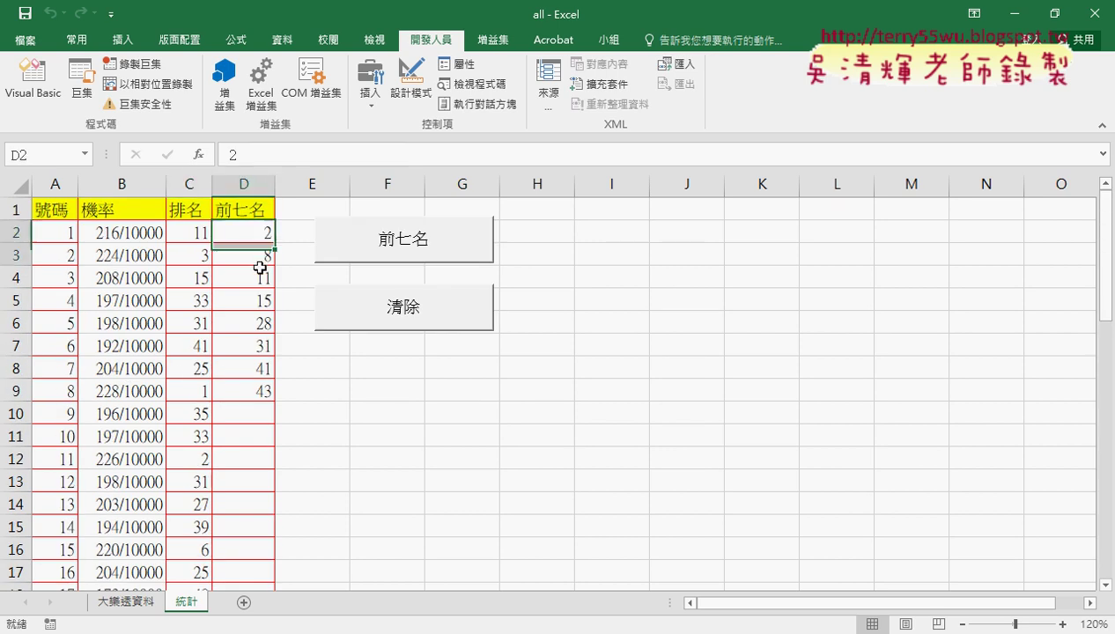
Step: Run the 清除 macro from the VBA editor to empty D2:D9
{"action": "left_click", "coordinate": [35, 88]}
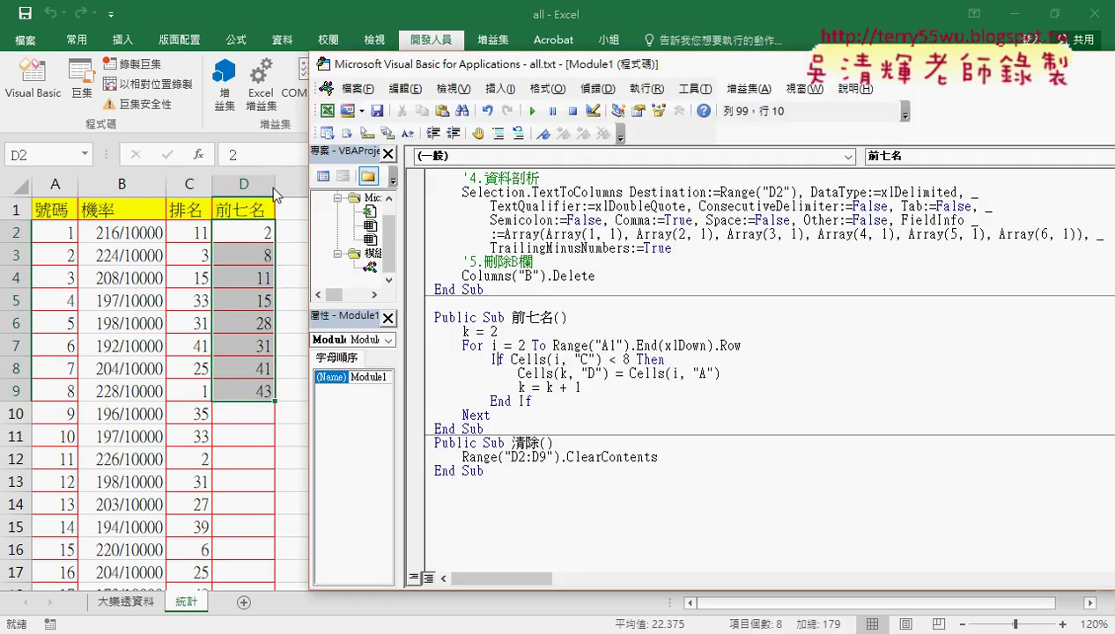
{"action": "left_click", "coordinate": [531, 458]}
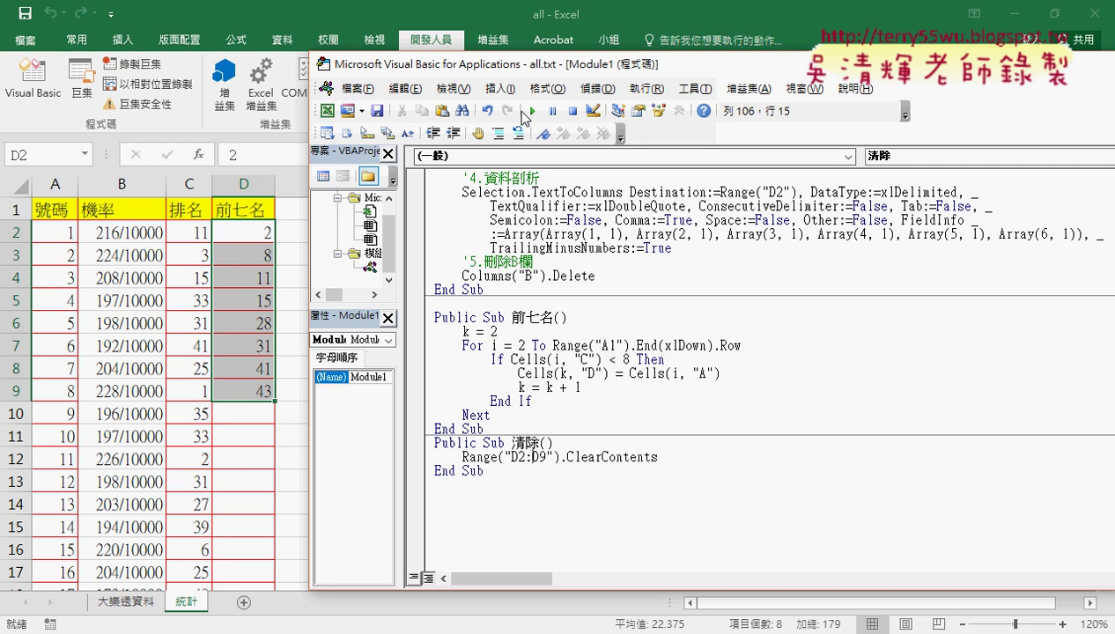
{"action": "left_click", "coordinate": [532, 111]}
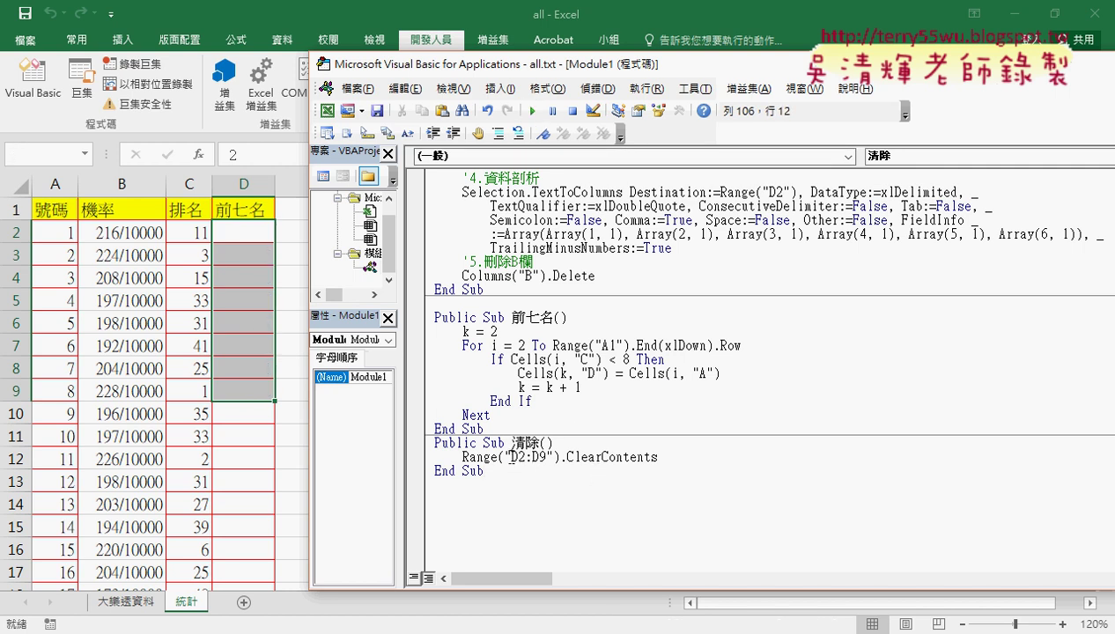
Step: Retype .ClearContents via IntelliSense so 清除 reads Range("D2:D9").ClearContents
{"action": "left_click_drag", "start_coordinate": [512, 457], "coordinate": [548, 457]}
{"action": "left_click_drag", "start_coordinate": [463, 458], "coordinate": [561, 457]}
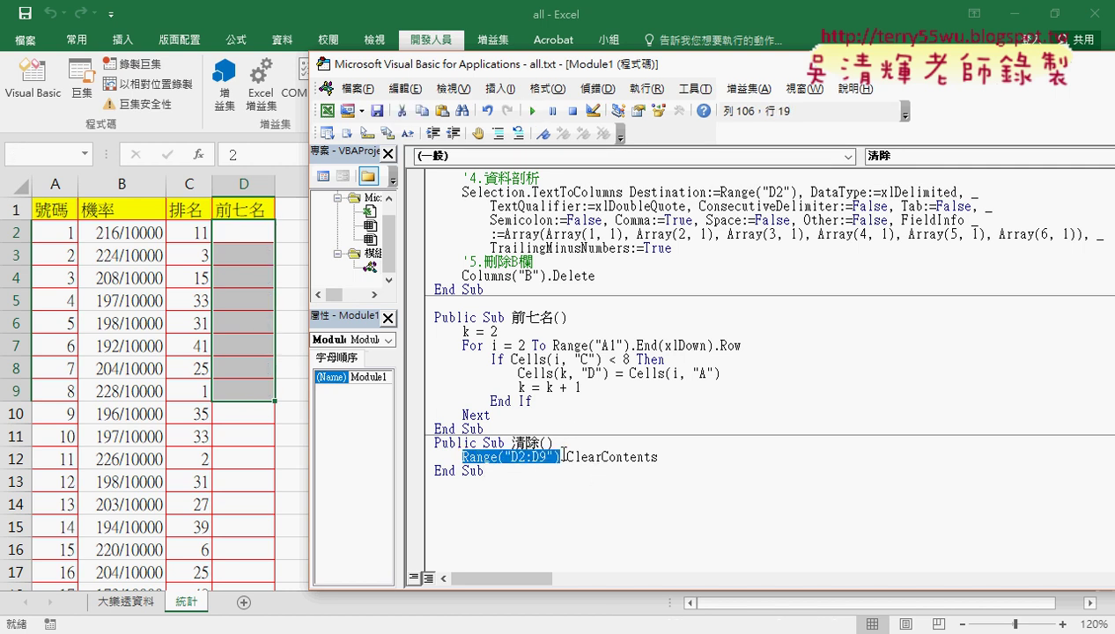
{"action": "left_click_drag", "start_coordinate": [658, 457], "coordinate": [560, 457]}
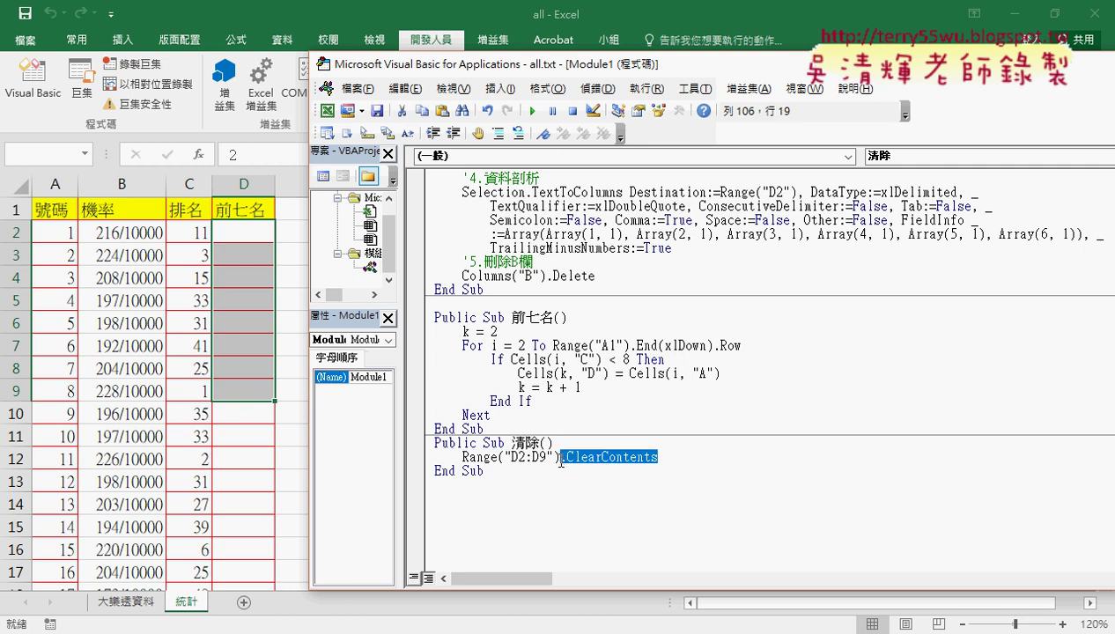
{"action": "type", "text": "."}
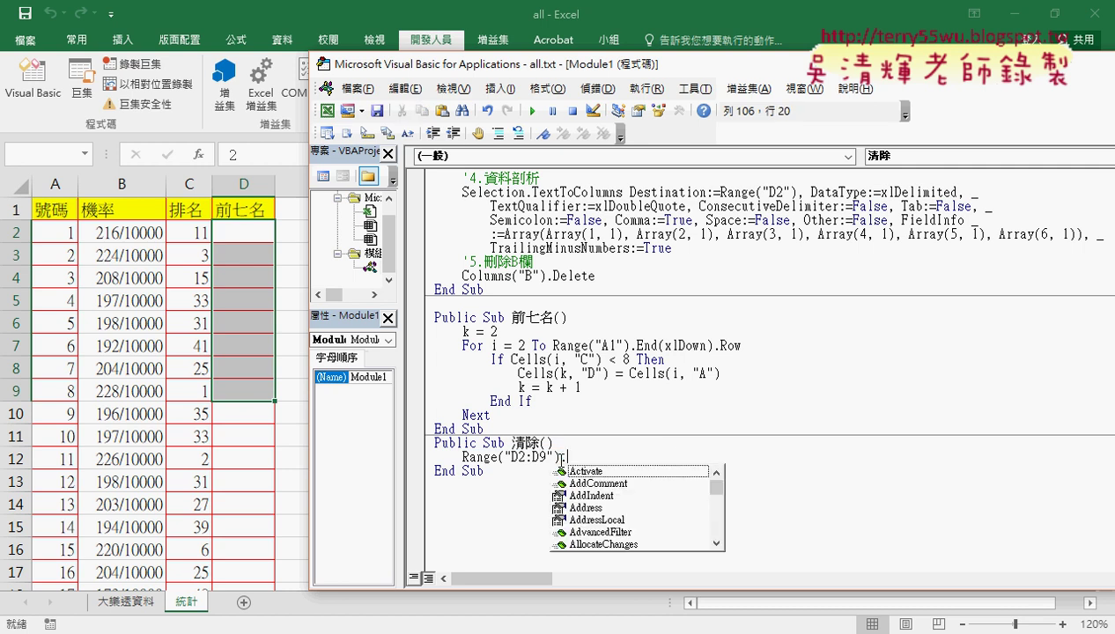
{"action": "type", "text": "cl"}
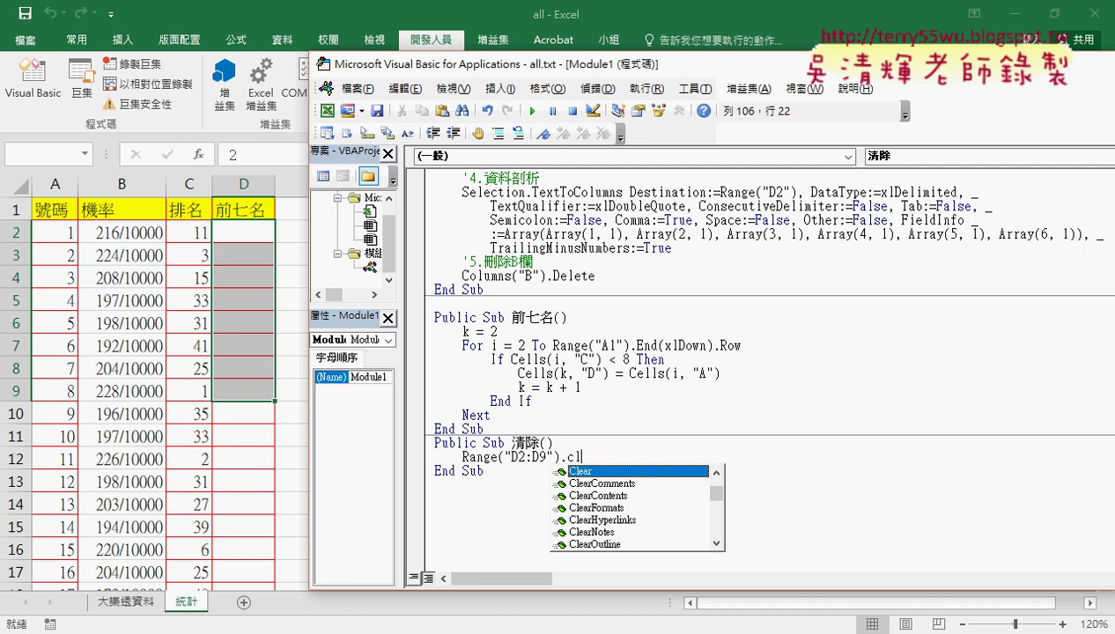
{"action": "key", "text": "Down"}
{"action": "key", "text": "Down"}
{"action": "key", "text": "Tab"}
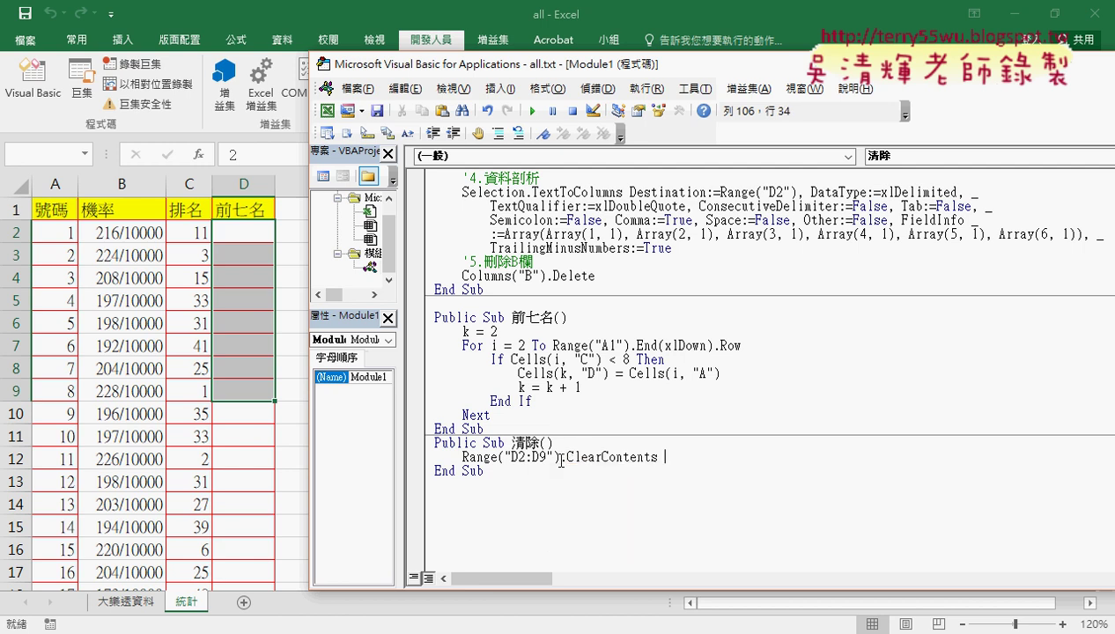
{"action": "left_click", "coordinate": [619, 381]}
{"action": "left_click", "coordinate": [611, 374]}
Step: Step into 前七名 with F8 and check the loop's last row is 50
{"action": "key", "text": "F8"}
{"action": "key", "text": "F8"}
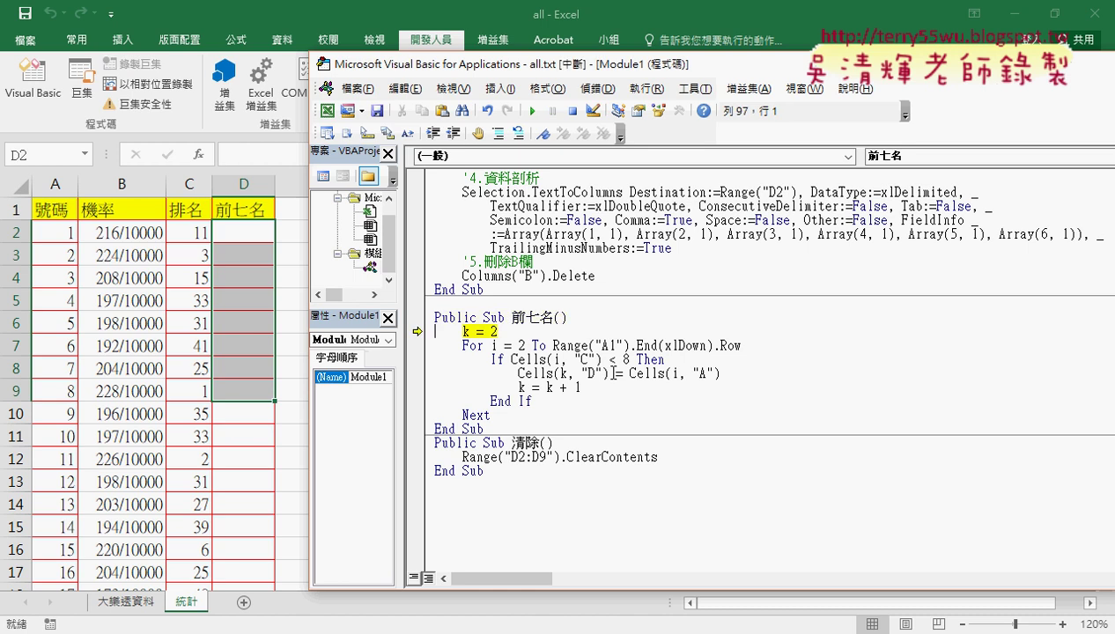
{"action": "key", "text": "F8"}
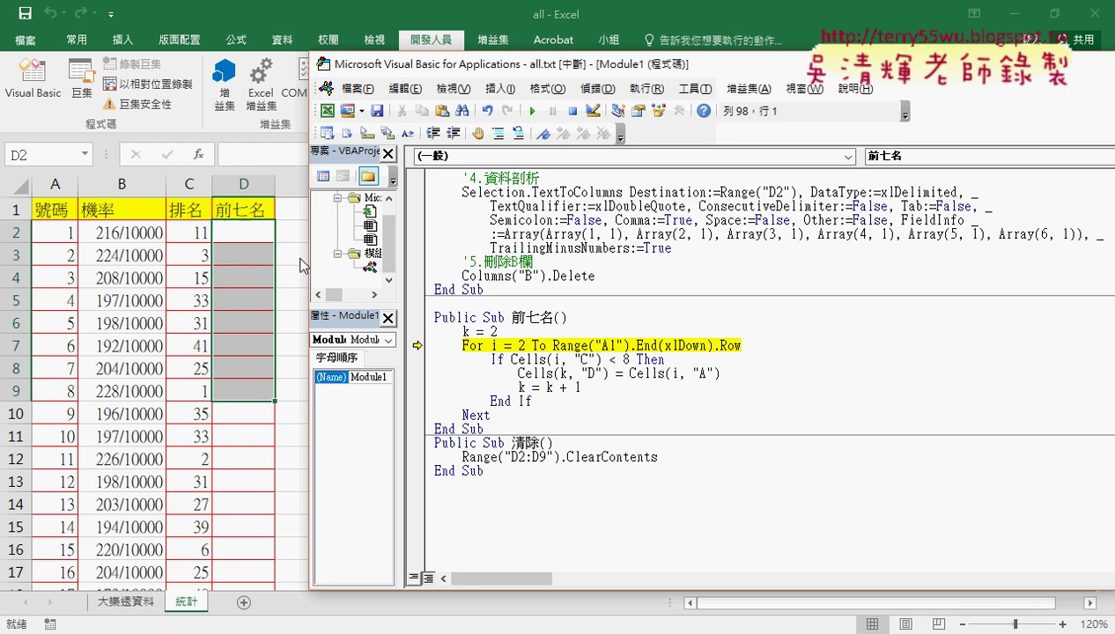
{"action": "left_click", "coordinate": [557, 345]}
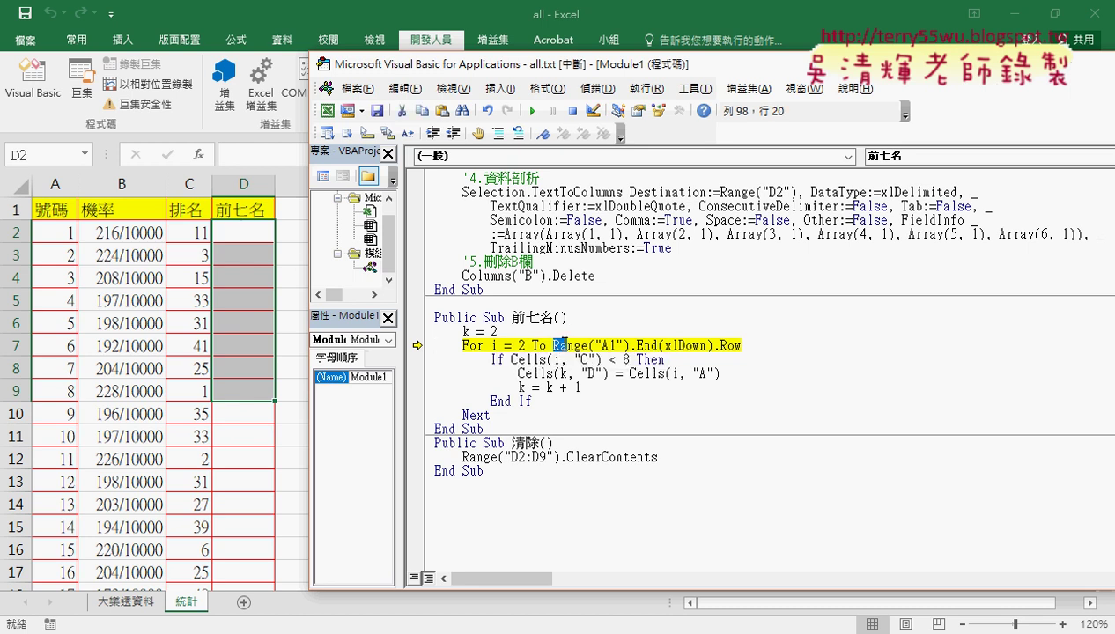
{"action": "left_click_drag", "start_coordinate": [554, 346], "coordinate": [741, 346]}
{"action": "mouse_move", "coordinate": [712, 349]}
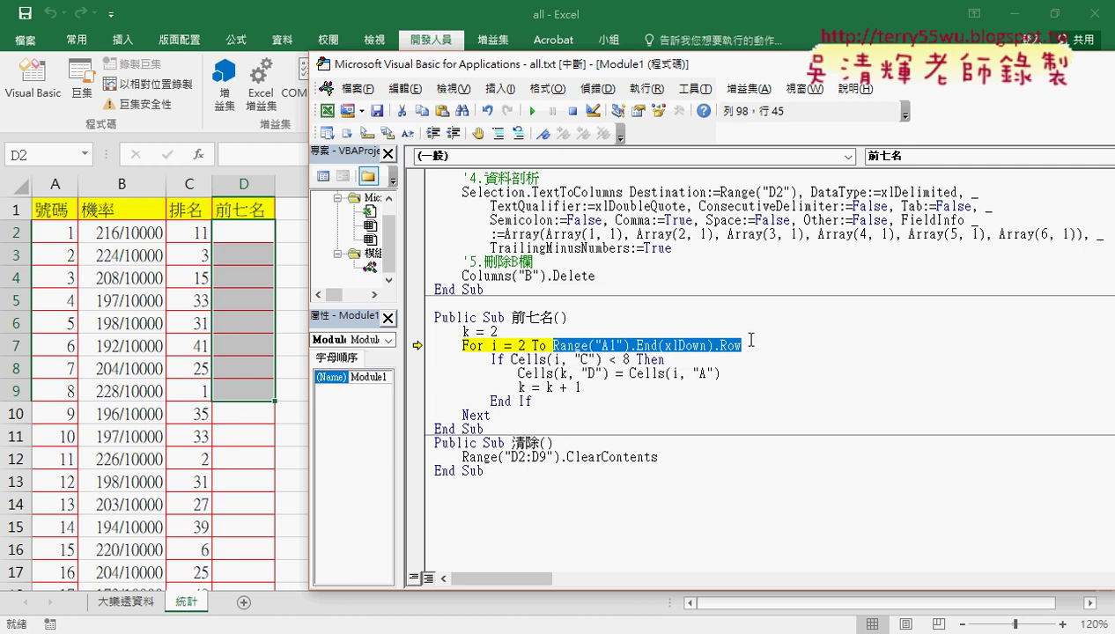
Step: Step through the rank check, inspecting Cells(i, "C") for the first rows
{"action": "key", "text": "F8"}
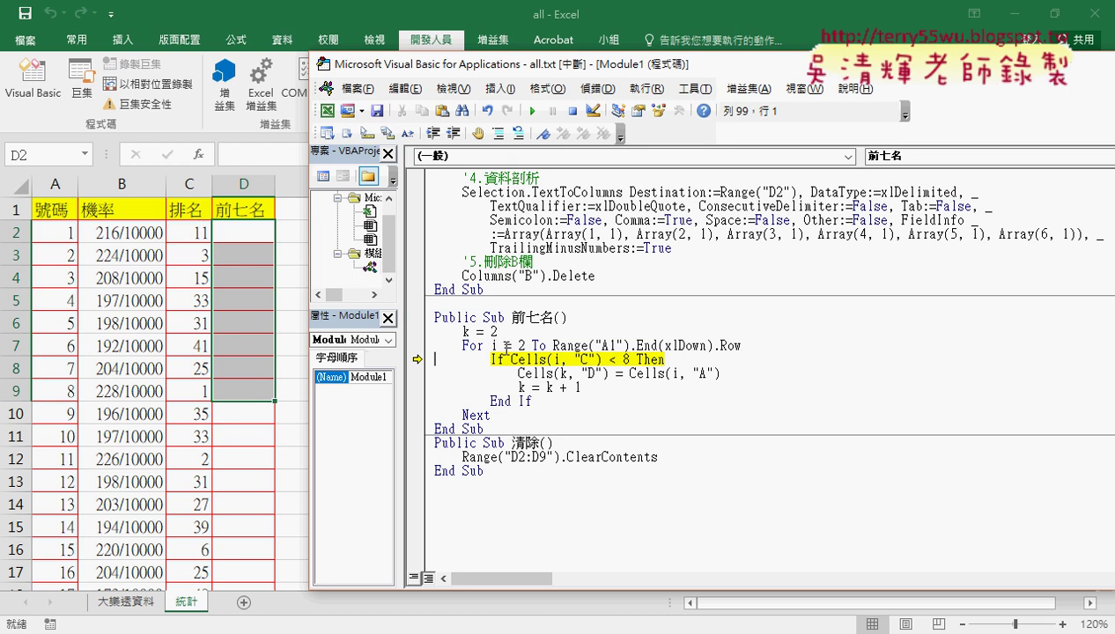
{"action": "left_click", "coordinate": [513, 359]}
{"action": "left_click_drag", "start_coordinate": [512, 360], "coordinate": [603, 359]}
{"action": "mouse_move", "coordinate": [577, 370]}
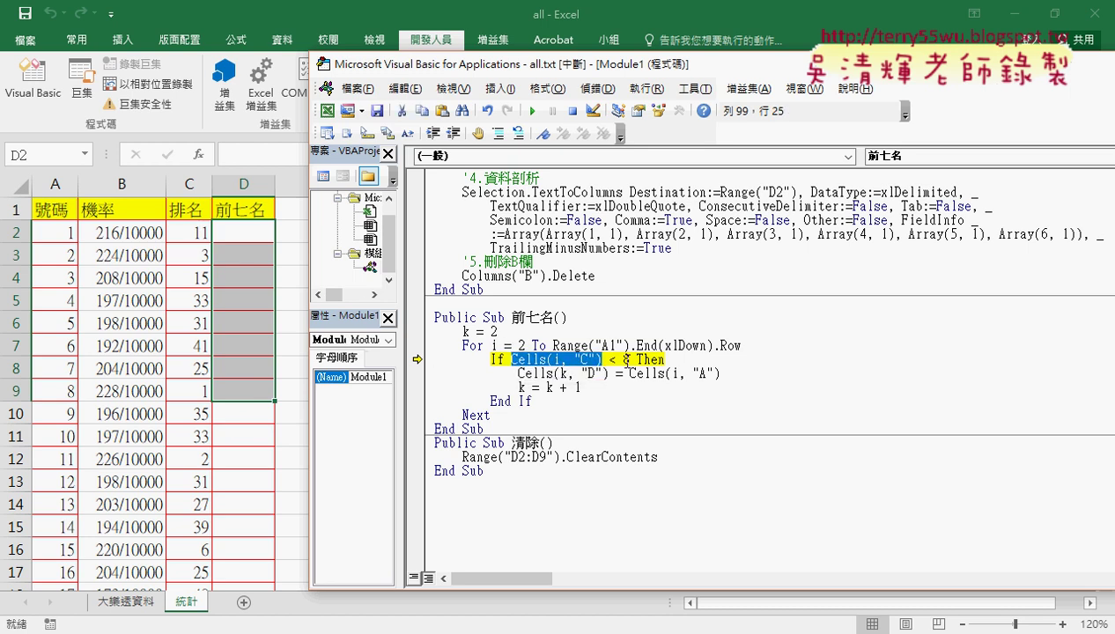
{"action": "key", "text": "F8"}
{"action": "key", "text": "F8"}
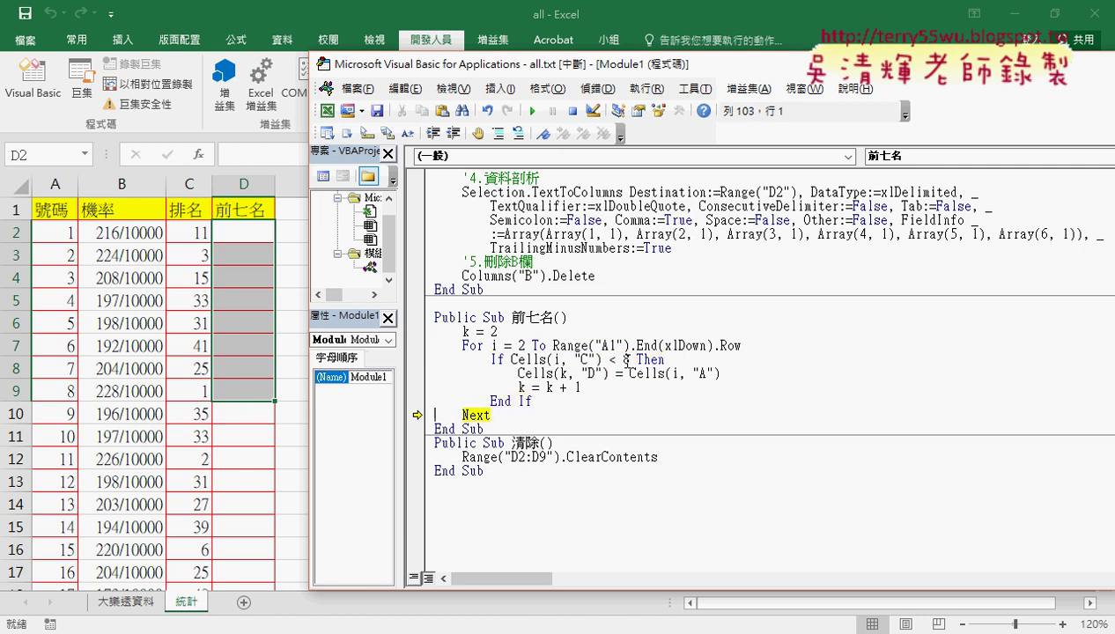
{"action": "key", "text": "F8"}
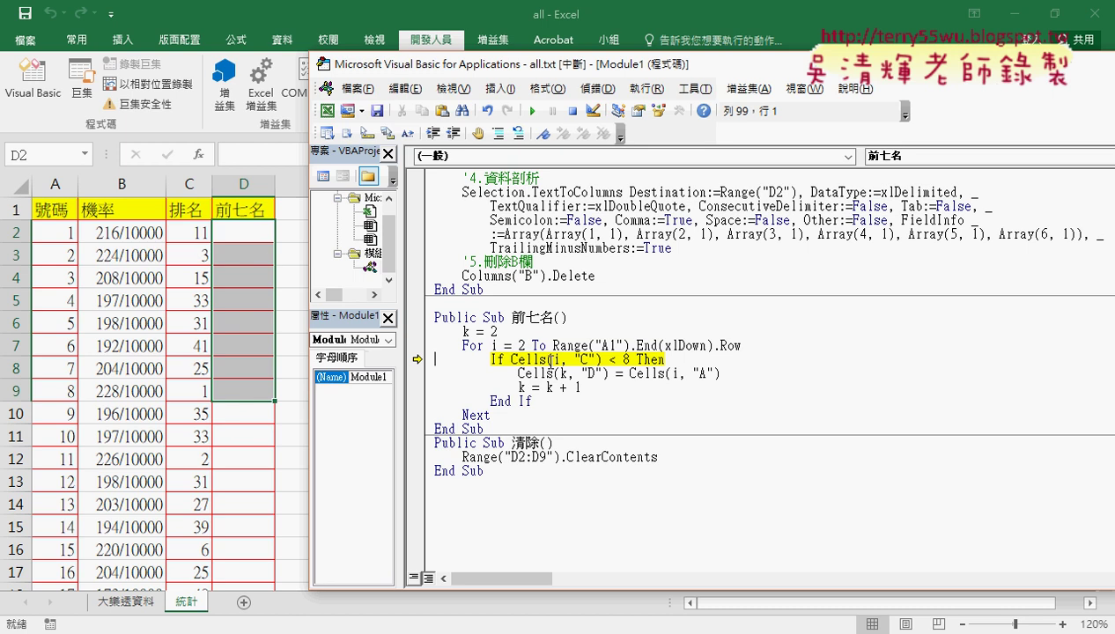
{"action": "left_click_drag", "start_coordinate": [511, 360], "coordinate": [606, 357]}
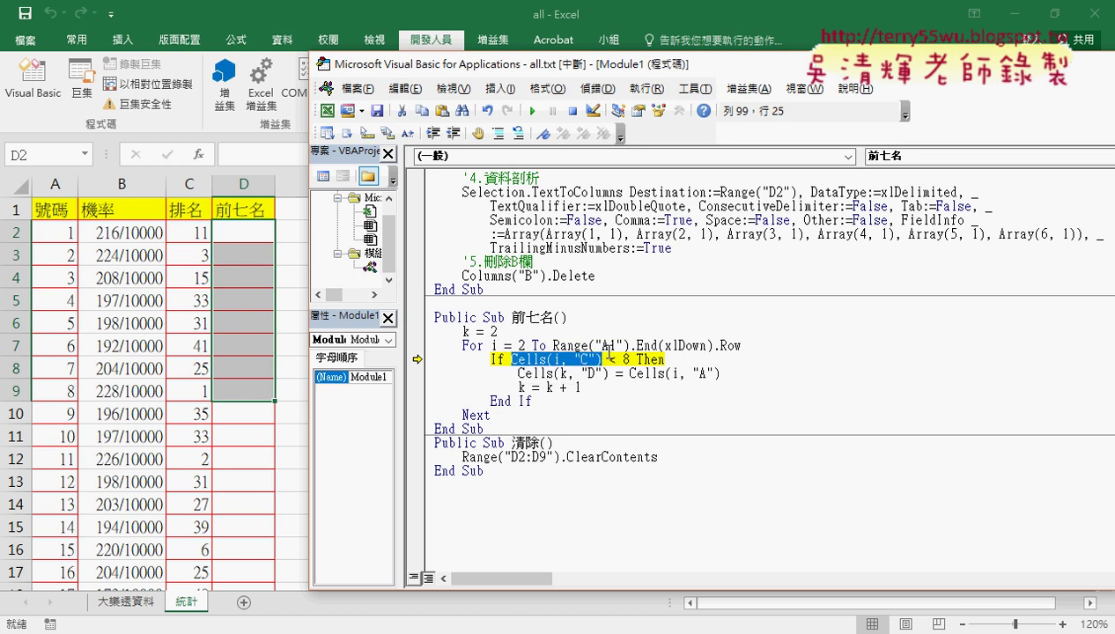
Step: Step into the copy, inspect Cells(i, "A"), and execute it so D2 receives 2
{"action": "key", "text": "F8"}
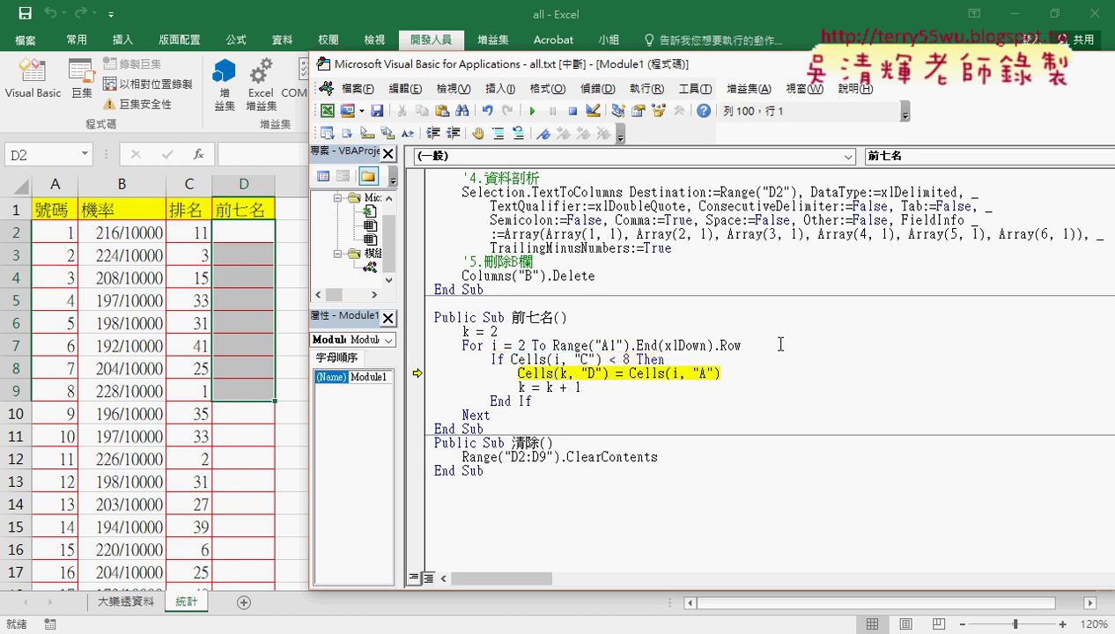
{"action": "left_click_drag", "start_coordinate": [721, 374], "coordinate": [629, 373]}
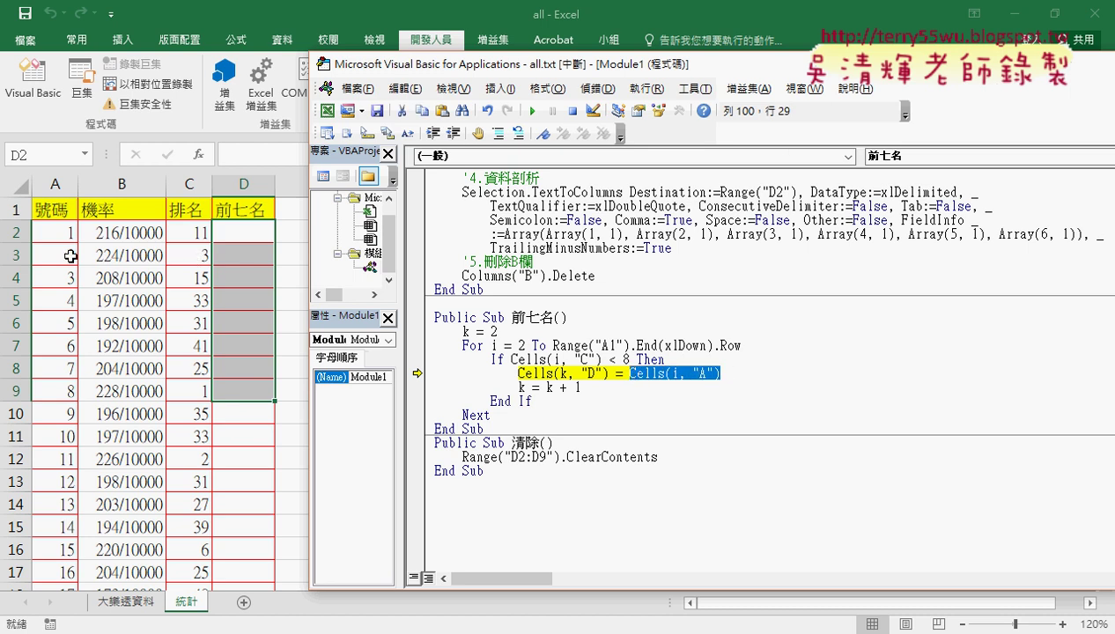
{"action": "mouse_move", "coordinate": [678, 379]}
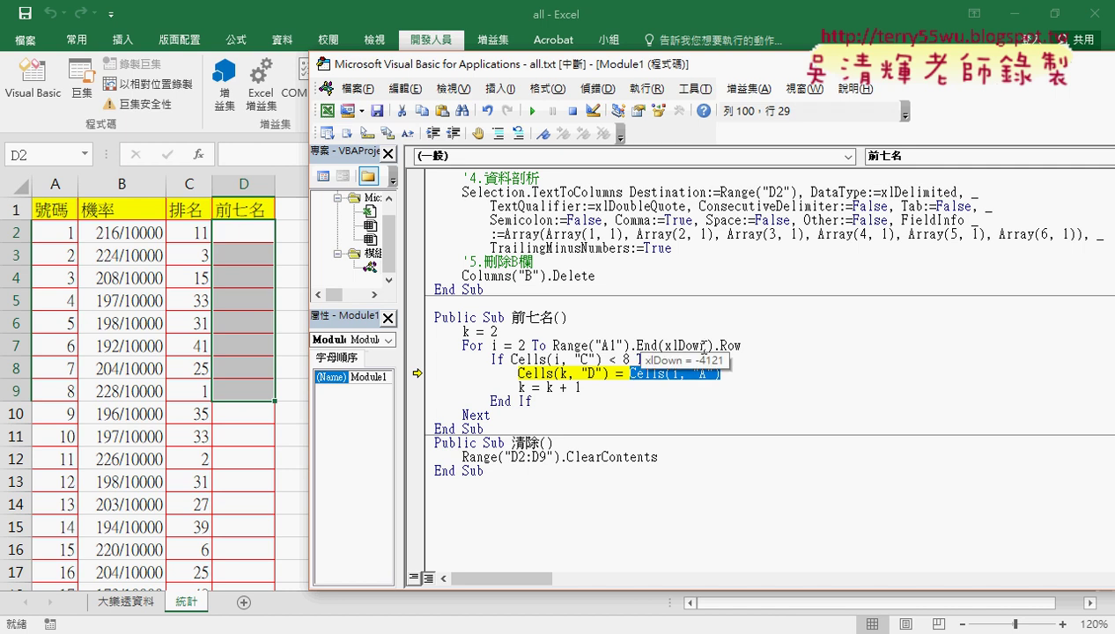
{"action": "key", "text": "F8"}
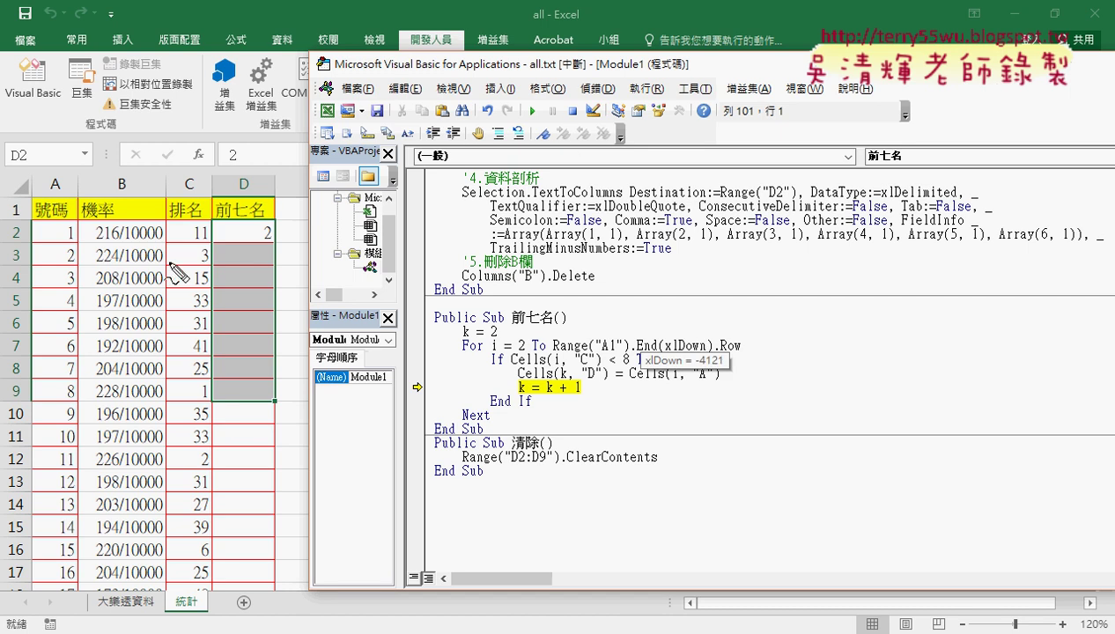
{"action": "mouse_move", "coordinate": [73, 246]}
{"action": "left_mouse_down"}
{"action": "mouse_move", "coordinate": [88, 204]}
{"action": "mouse_move", "coordinate": [277, 257]}
{"action": "left_mouse_up"}
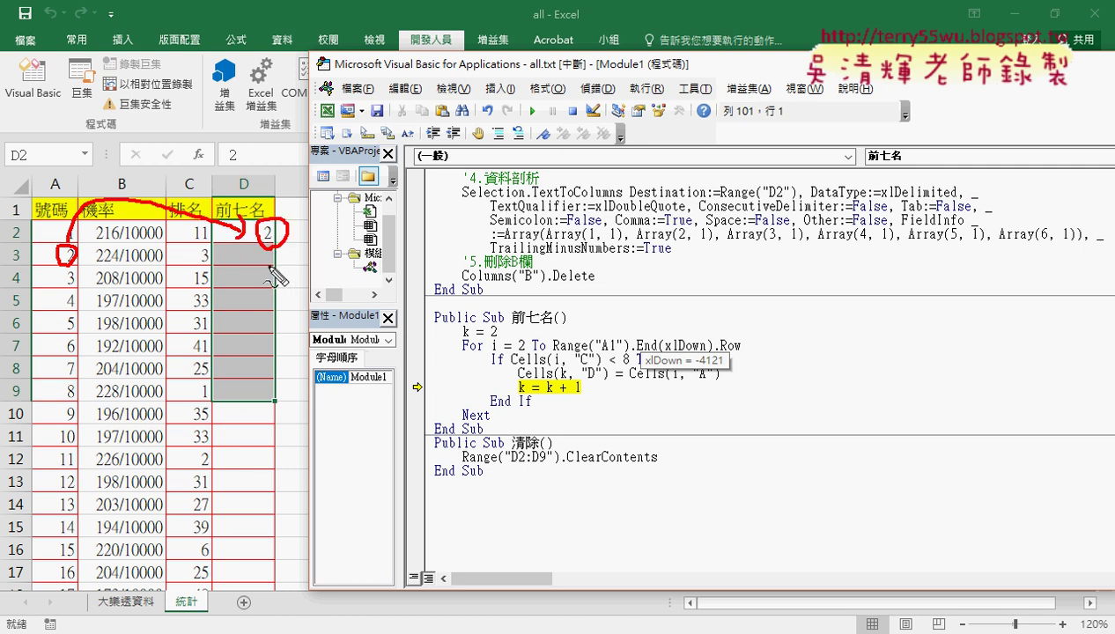
{"action": "key", "text": "Escape"}
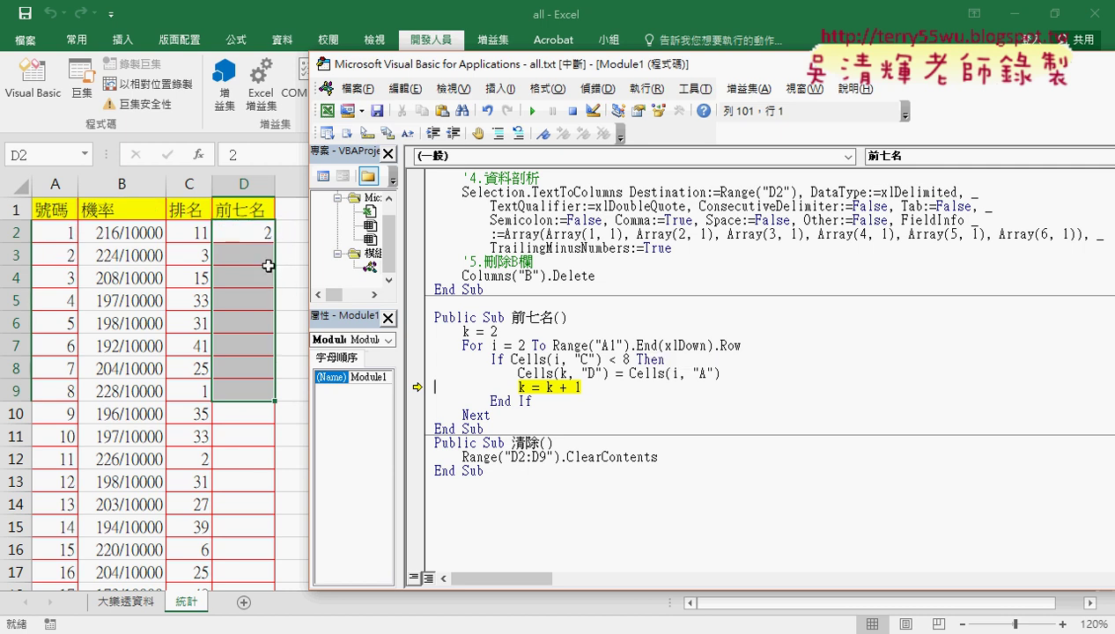
{"action": "key", "text": "F8"}
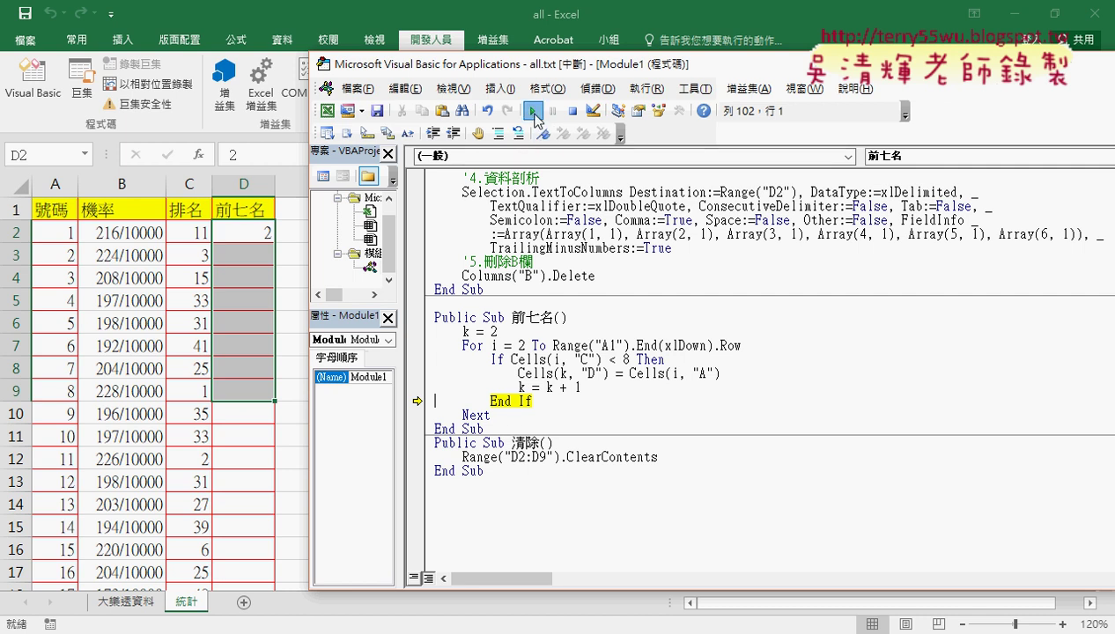
Step: Continue 前七名 to completion so D2:D9 lists 2, 8, 11, 15, 28, 31, 41, 43, then select its code
{"action": "left_click", "coordinate": [532, 111]}
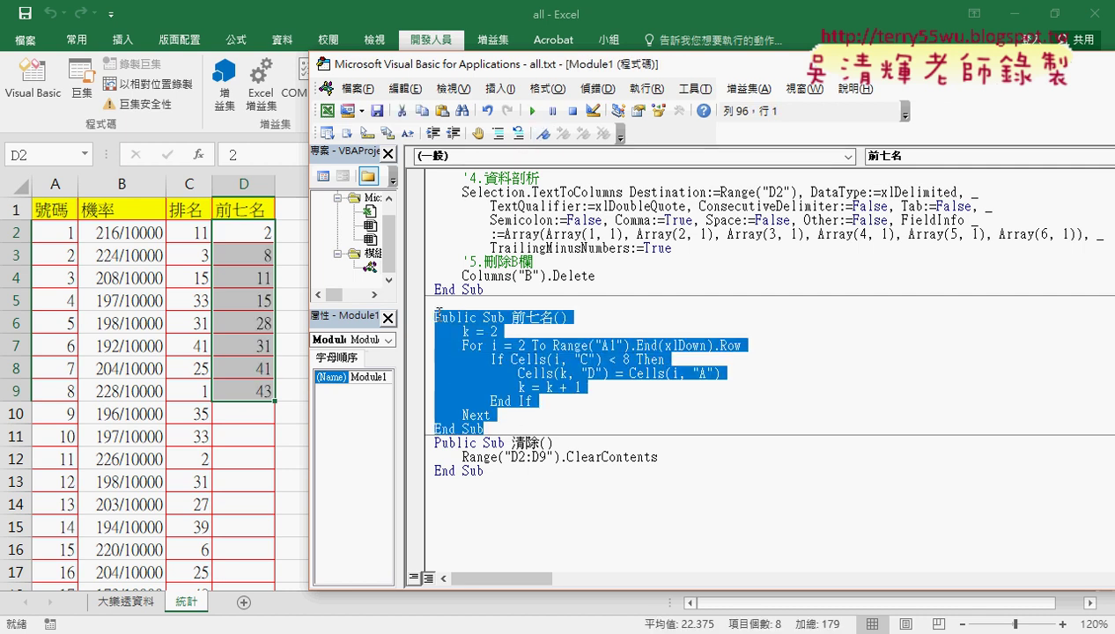
{"action": "left_click_drag", "start_coordinate": [514, 429], "coordinate": [433, 317]}
Step: Insert a blank line between k = 2 and the For loop, and select the loop variable i
{"action": "left_click", "coordinate": [516, 331]}
{"action": "key", "text": "Return"}
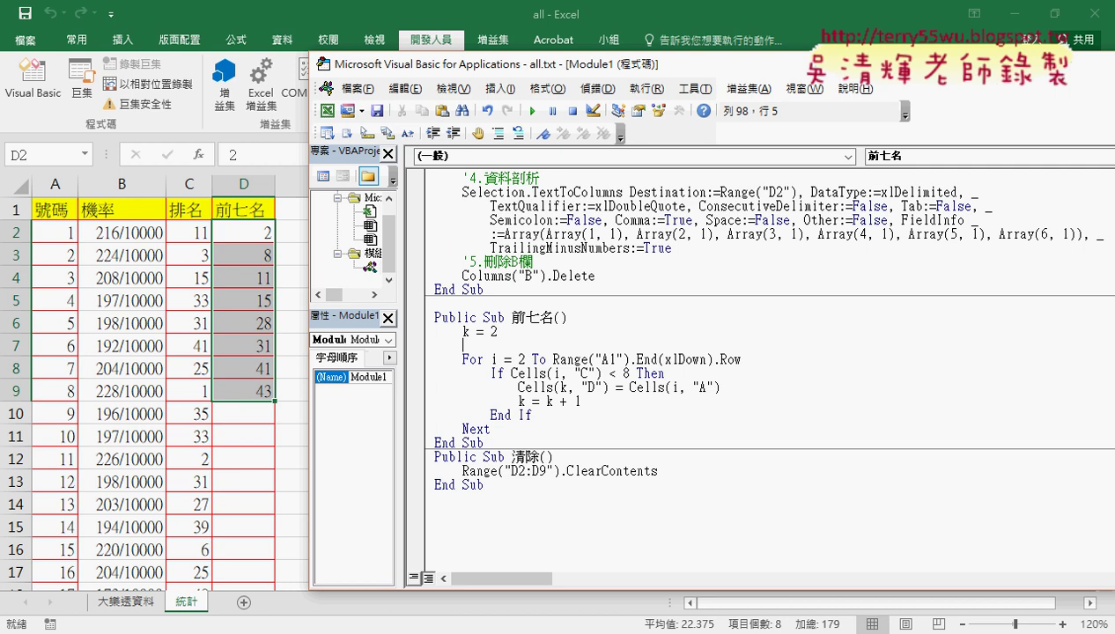
{"action": "double_click", "coordinate": [494, 360]}
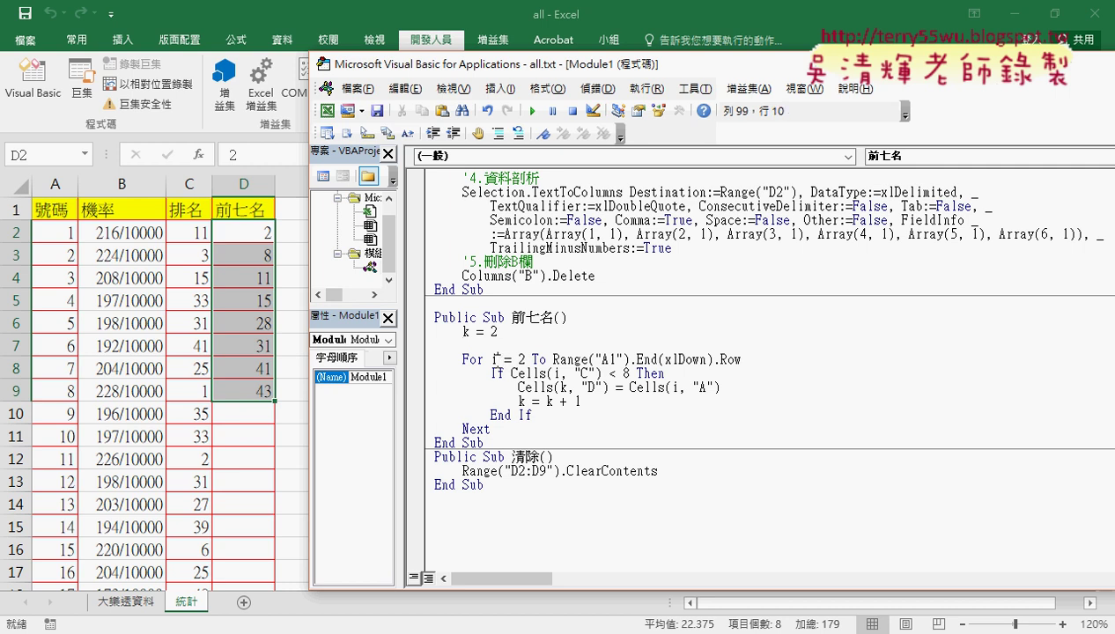